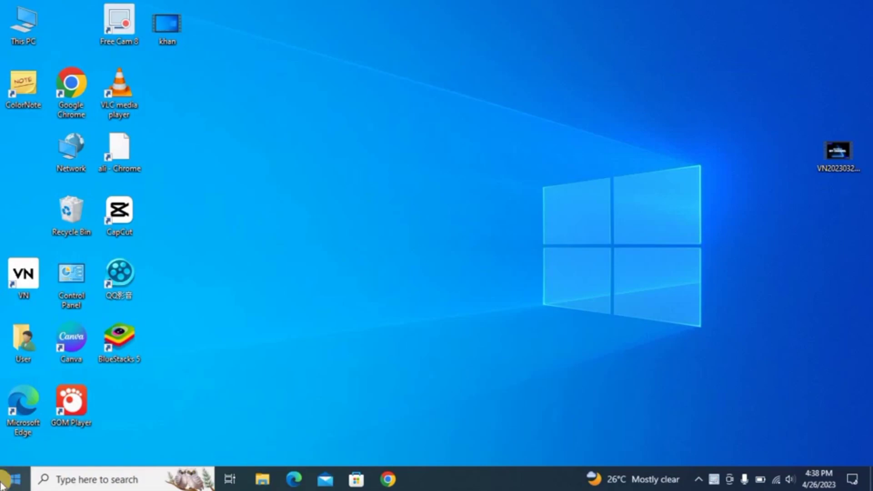
Launch Canva and create a custom-size blank design of 1000 × 1300 px
left_click(68, 348)
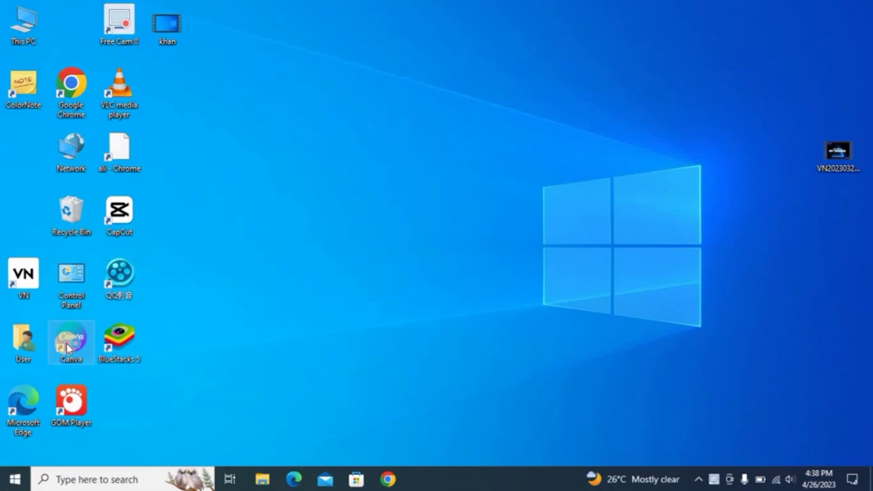
double_click(68, 348)
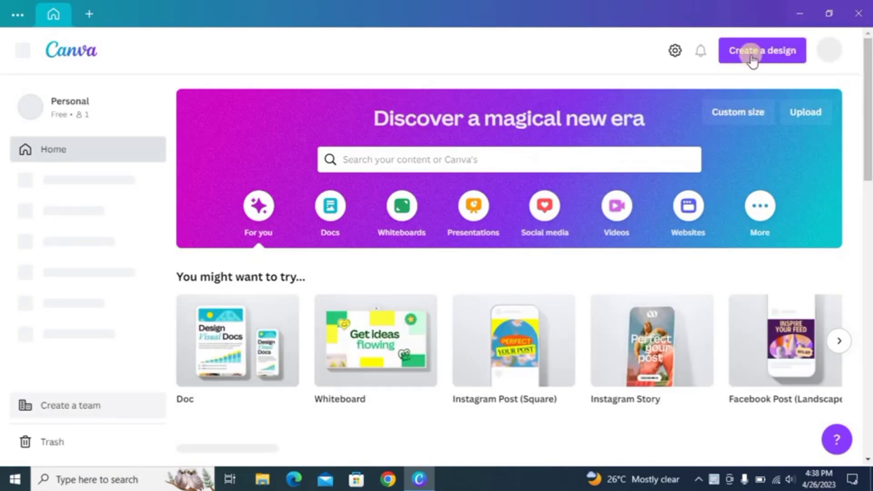
left_click(755, 57)
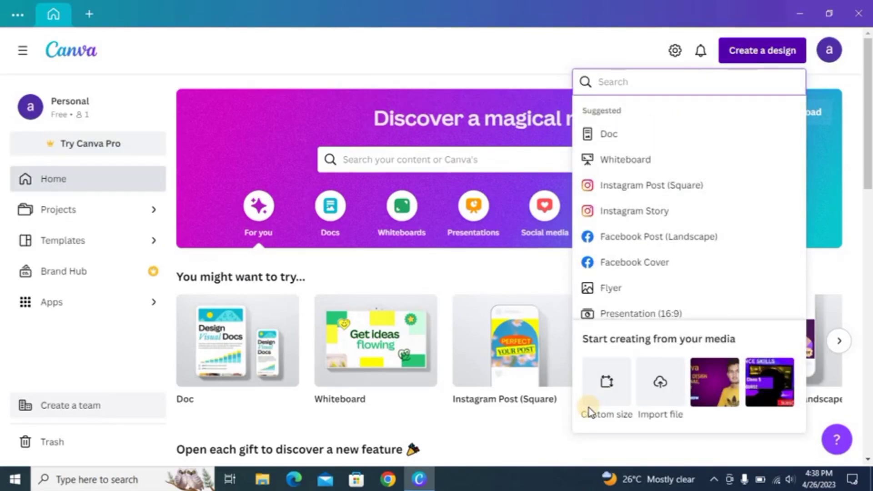
left_click(613, 411)
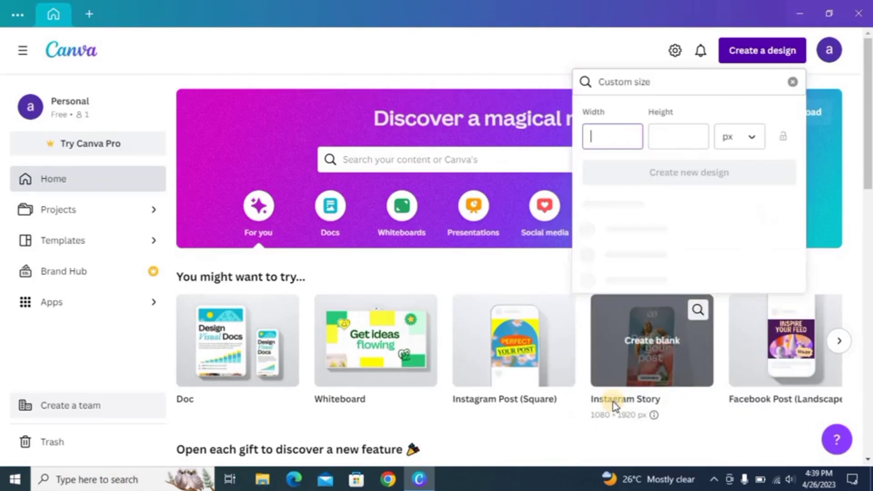
left_click(628, 133)
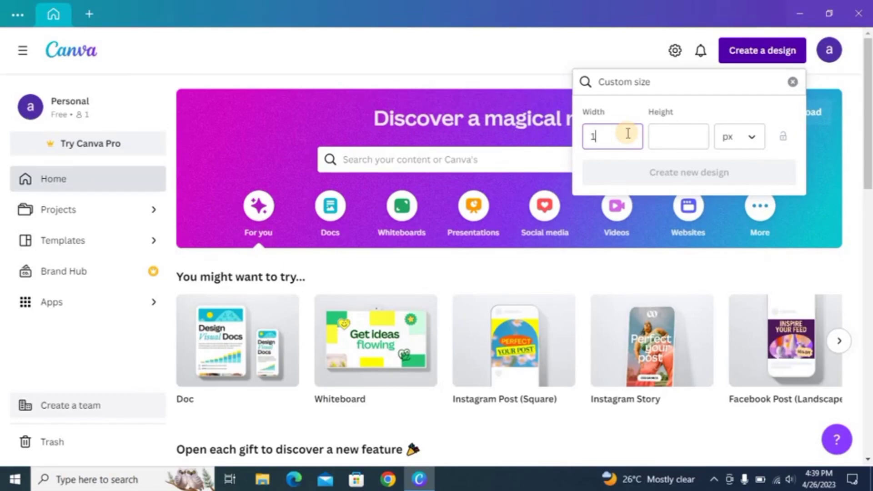
type("1000")
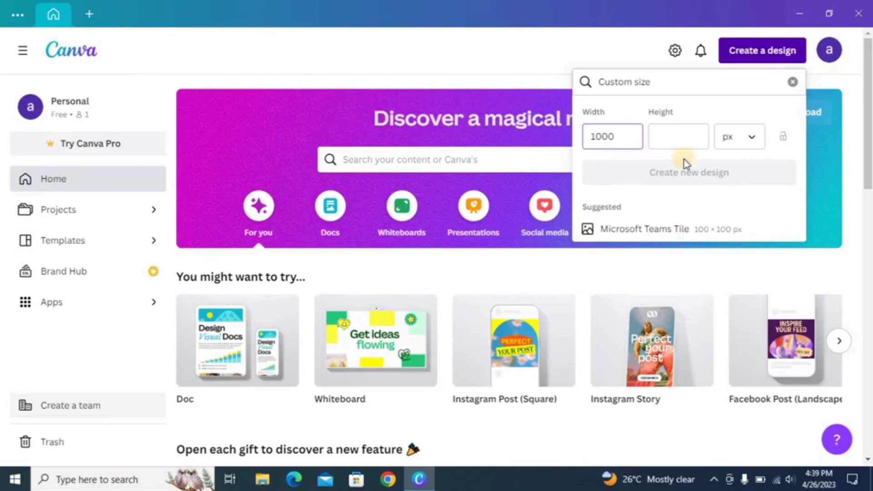
left_click(677, 135)
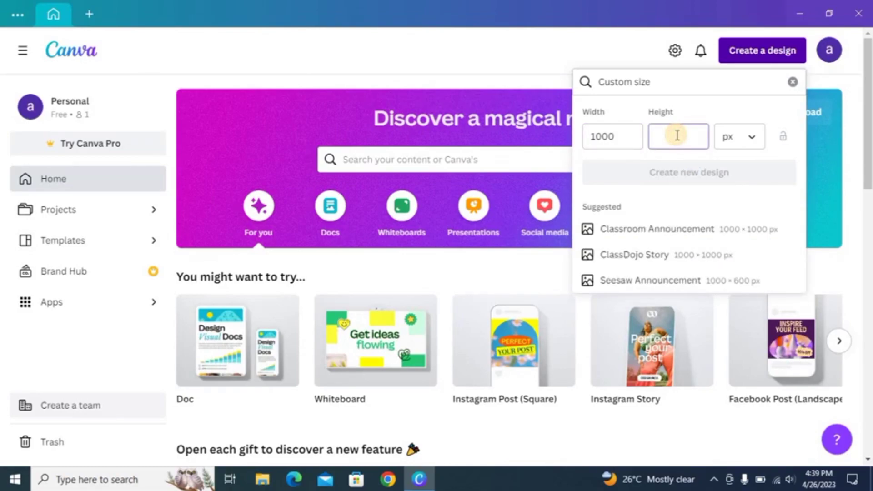
type("1")
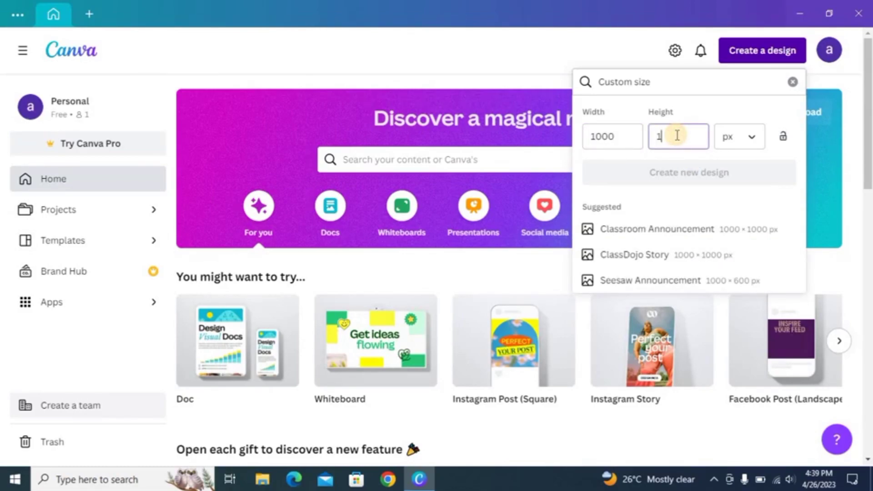
type("300")
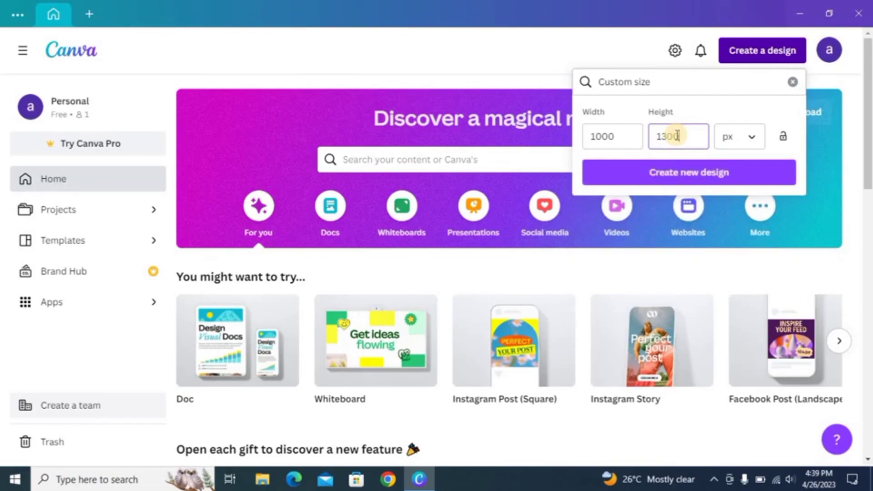
left_click(697, 178)
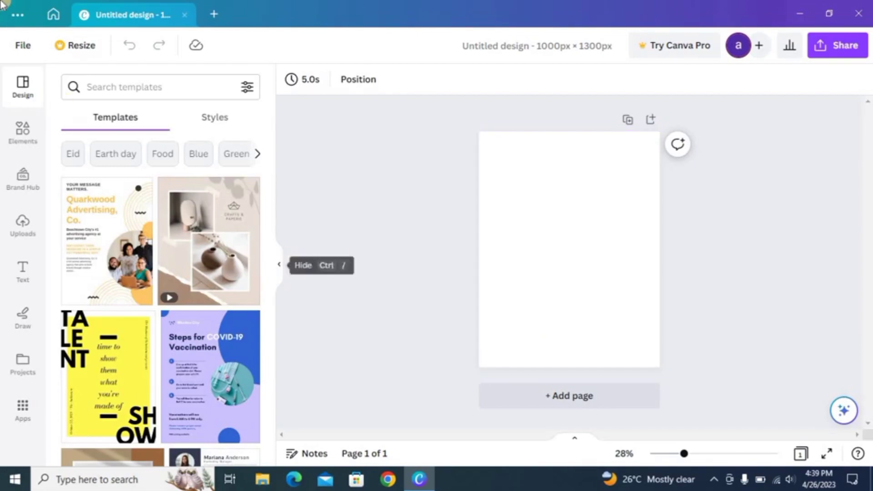
Search Elements for 'frame' and show all results in the Frames category
left_click(29, 133)
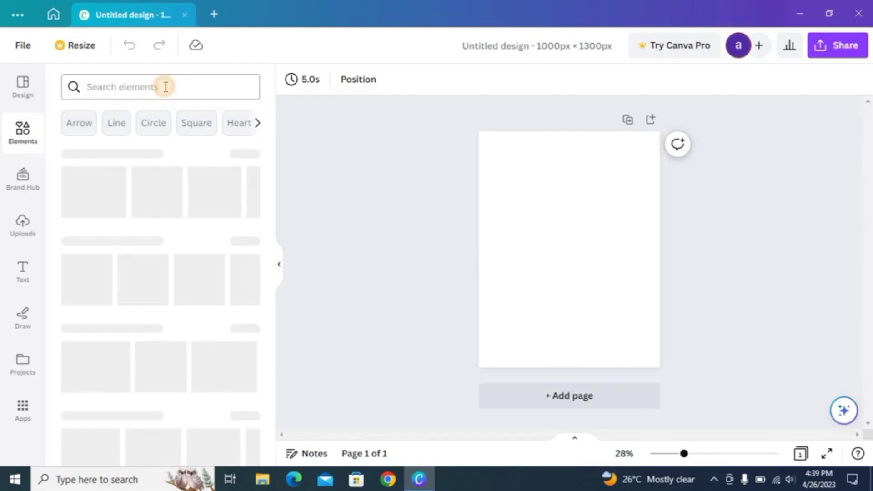
left_click(166, 87)
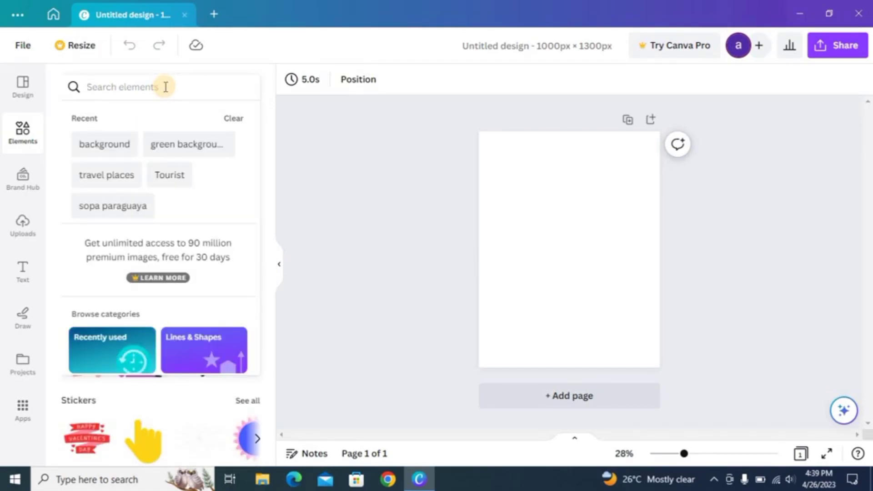
type("fr")
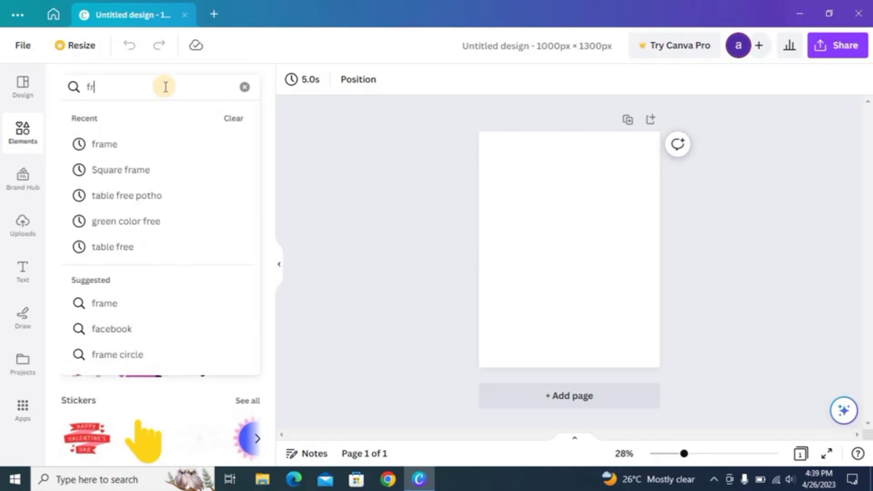
type("ame")
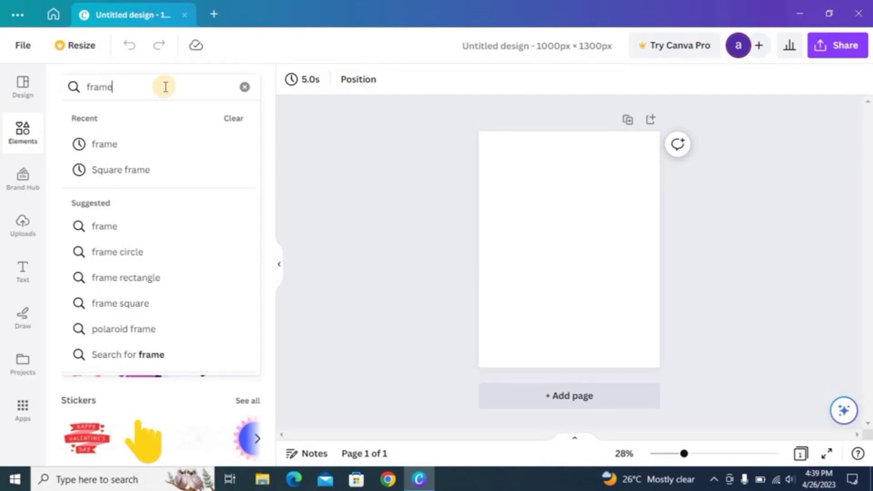
left_click(157, 154)
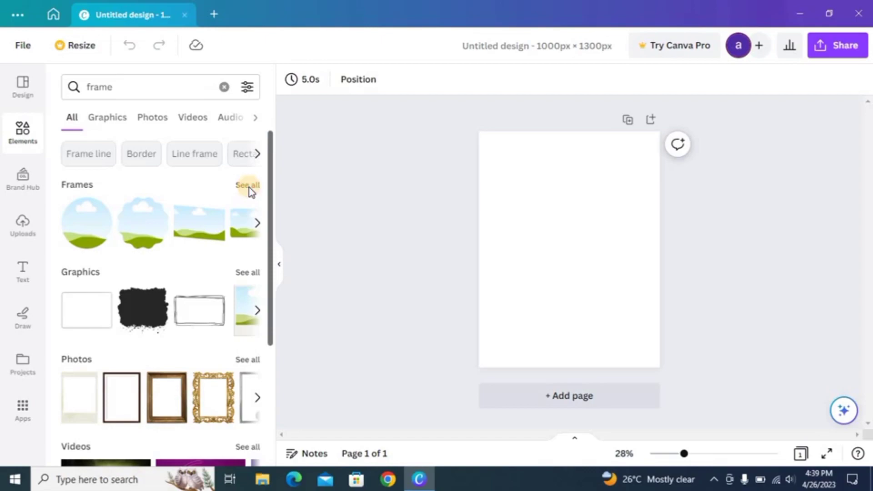
left_click(249, 186)
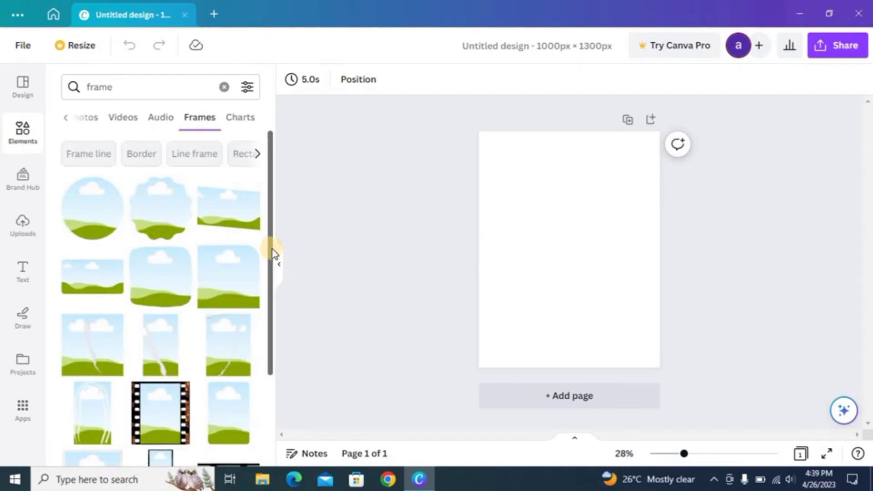
left_click_drag(272, 249, 274, 446)
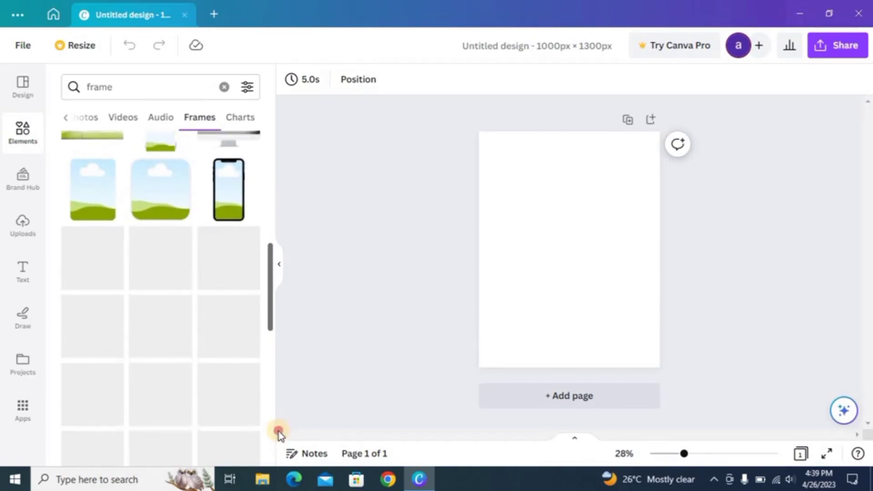
scroll(150, 351, "down", 1)
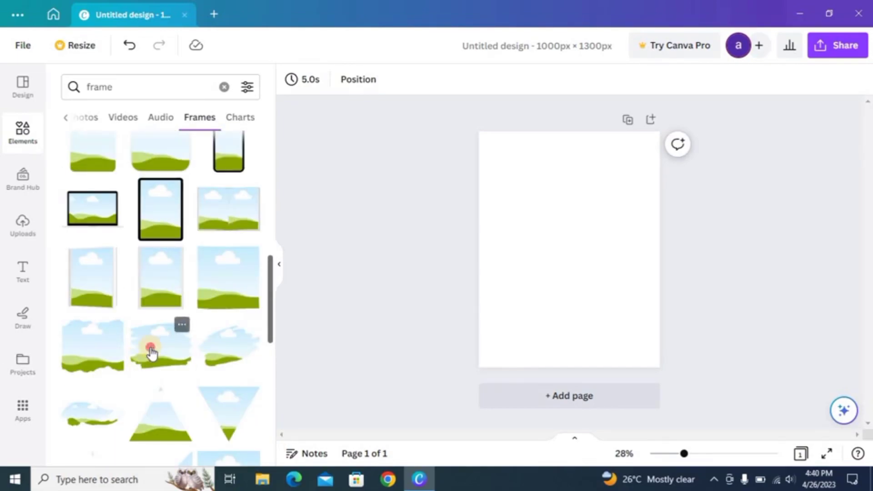
Add a torn-edge landscape frame and size it to span the page width at the top
left_click(151, 353)
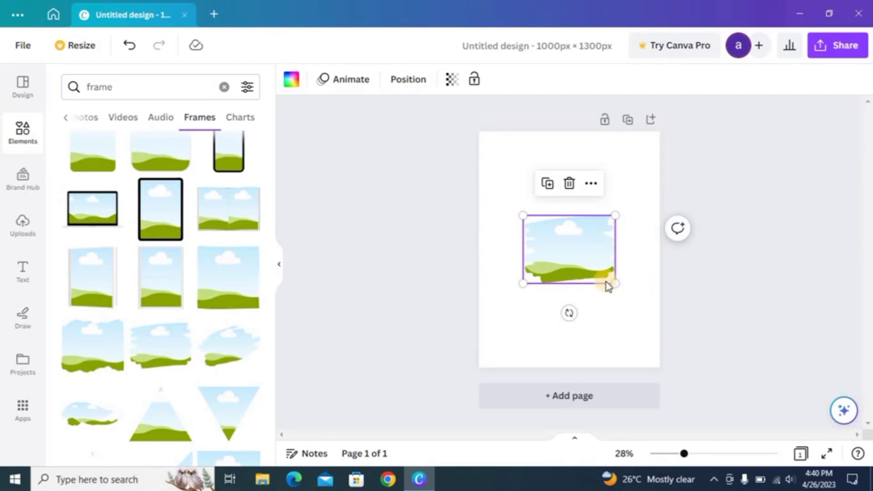
left_click_drag(613, 283, 754, 385)
left_click_drag(651, 349, 563, 197)
left_click_drag(450, 244, 489, 212)
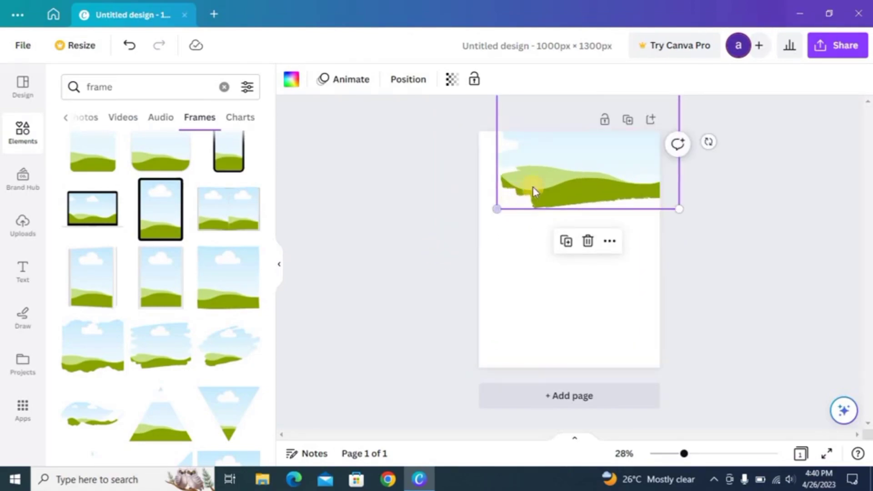
left_click_drag(537, 188, 443, 258)
left_click_drag(518, 201, 517, 185)
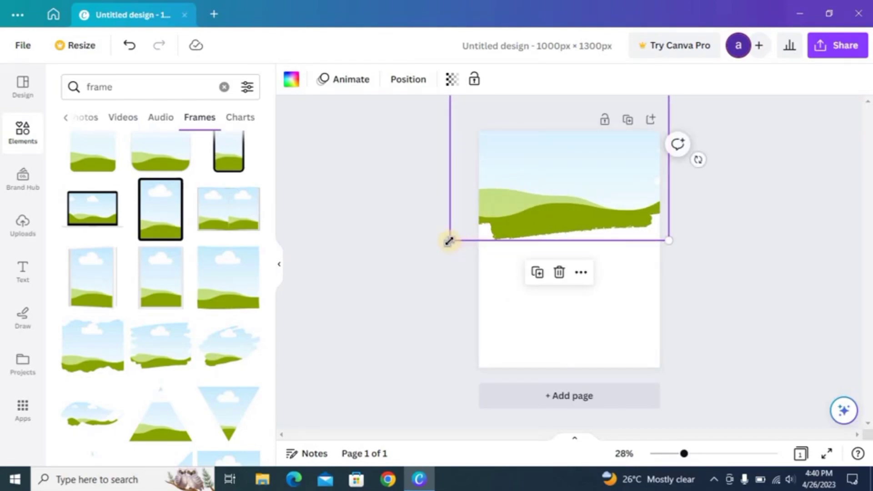
left_click_drag(449, 241, 426, 259)
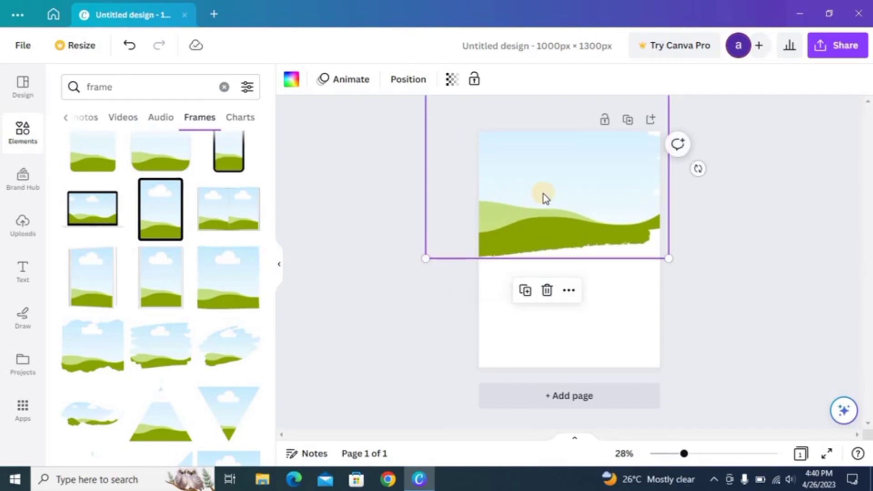
left_click_drag(550, 191, 553, 176)
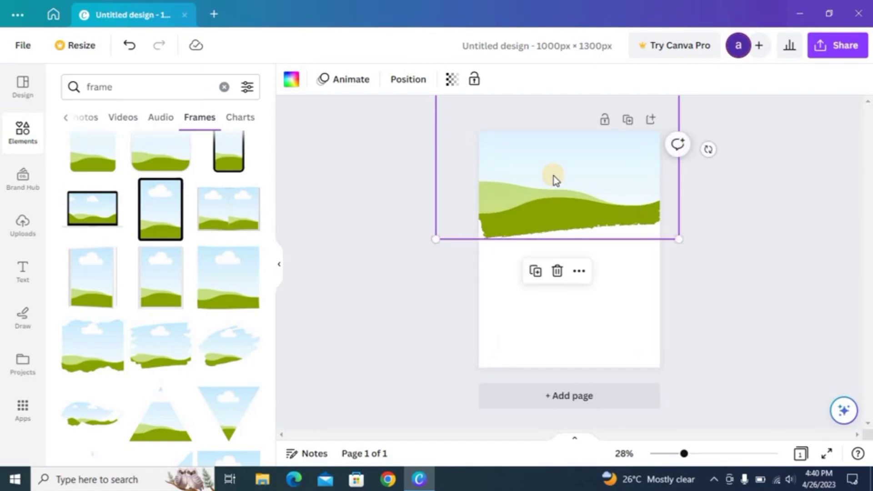
left_click(511, 296)
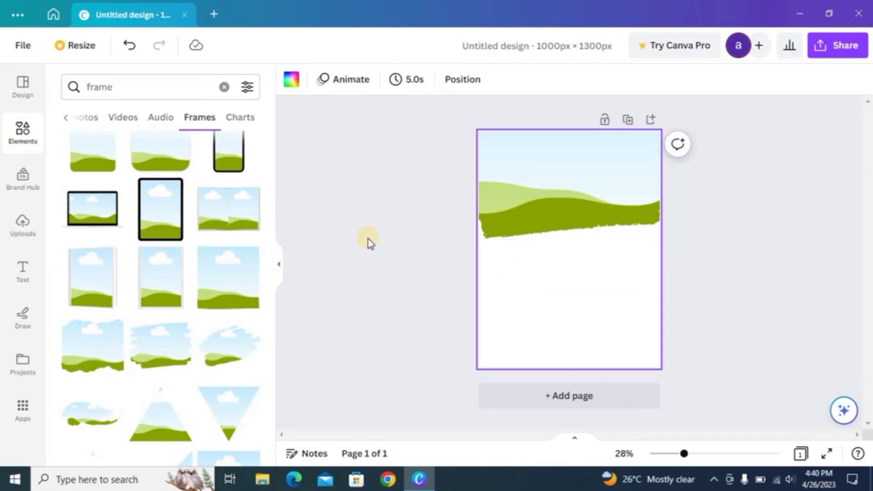
Replace the search with 'mountains' and show all the Photos results
left_click(126, 86)
key("BackSpace")
key("BackSpace")
key("BackSpace")
key("BackSpace")
key("BackSpace")
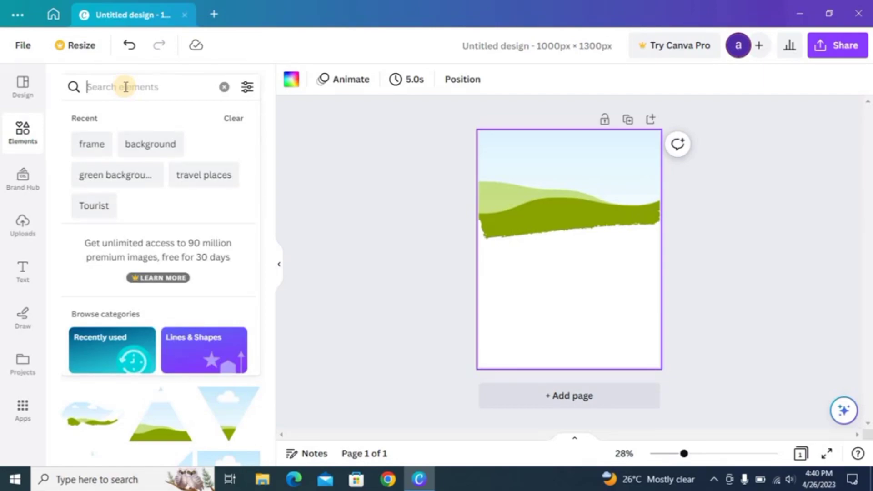
type("mountains")
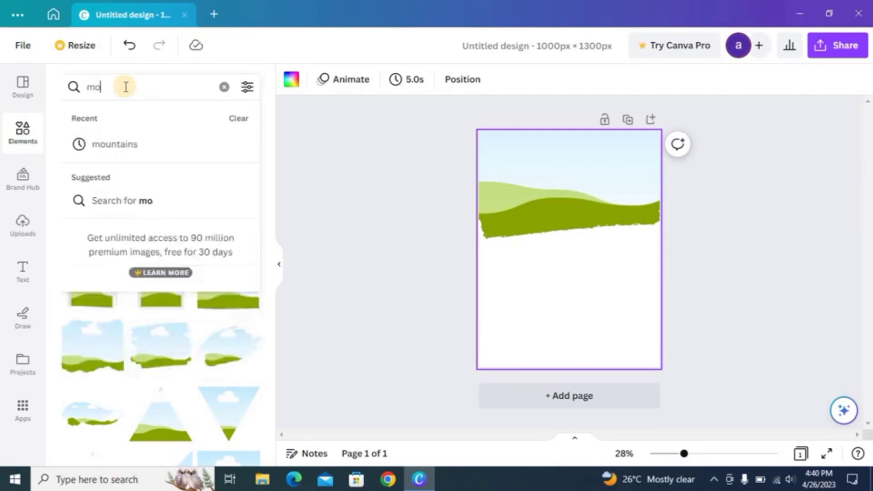
left_click(123, 141)
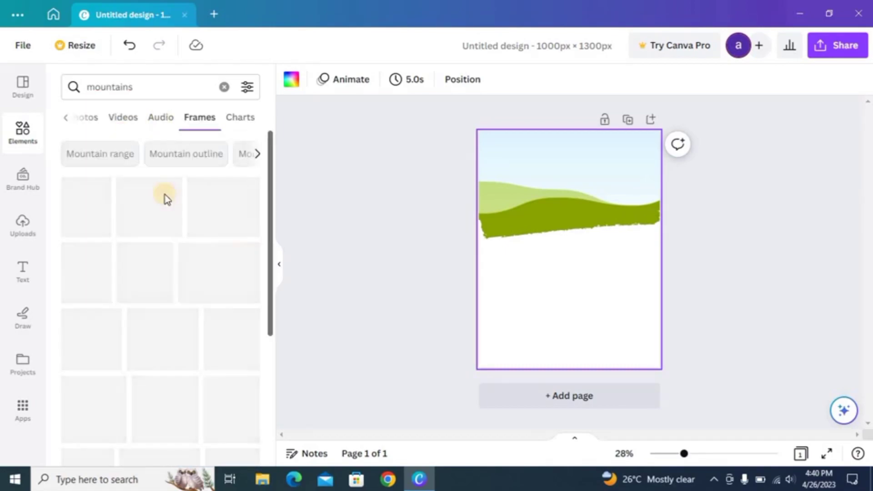
left_click(67, 119)
left_click(74, 120)
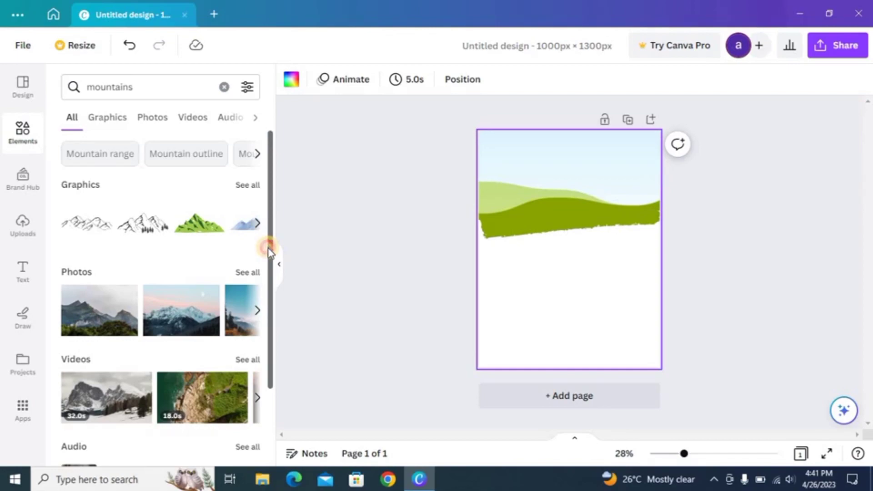
left_click_drag(269, 251, 273, 312)
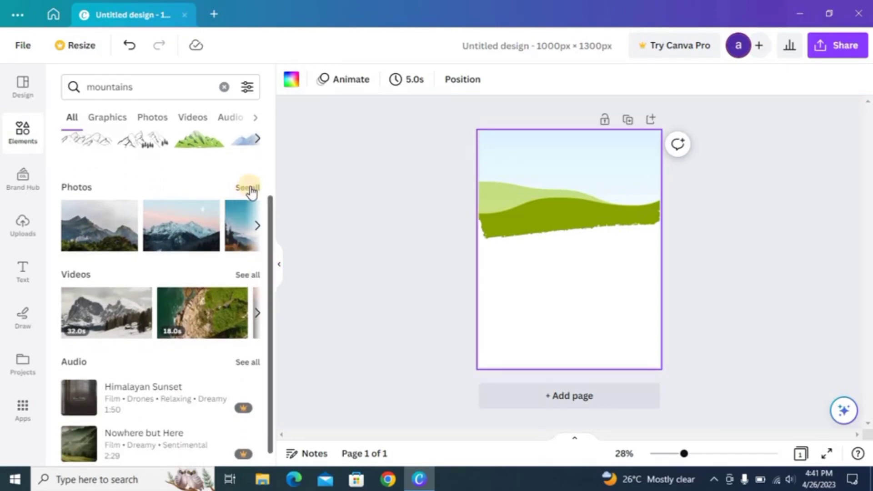
left_click(250, 188)
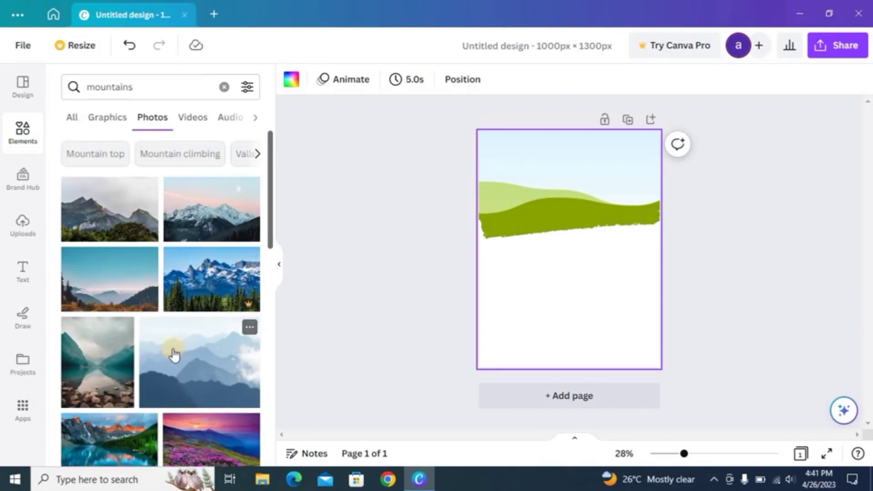
left_click_drag(272, 244, 282, 452)
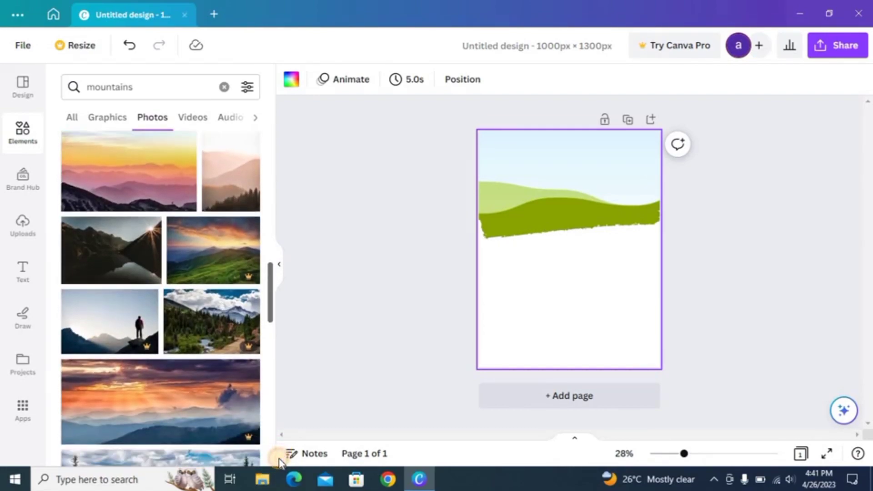
left_click_drag(279, 460, 275, 489)
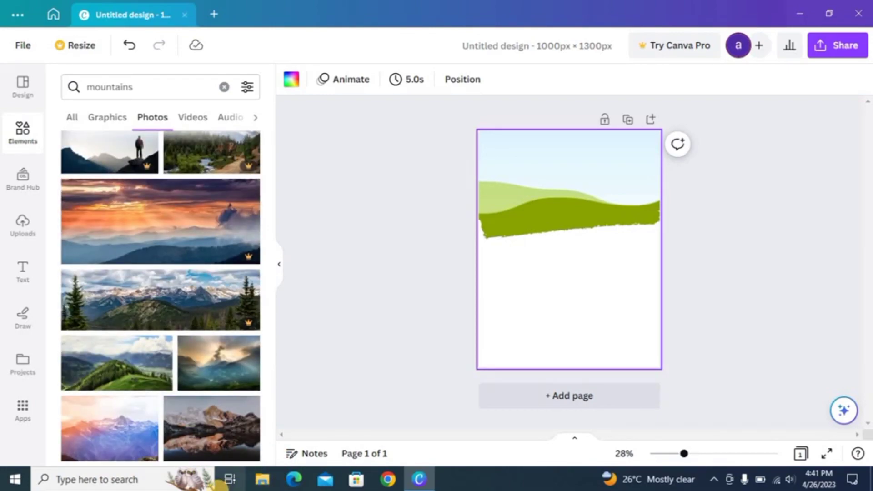
Drop the green forested mountain photo into the torn-edge frame and reposition it inside
left_click(159, 368)
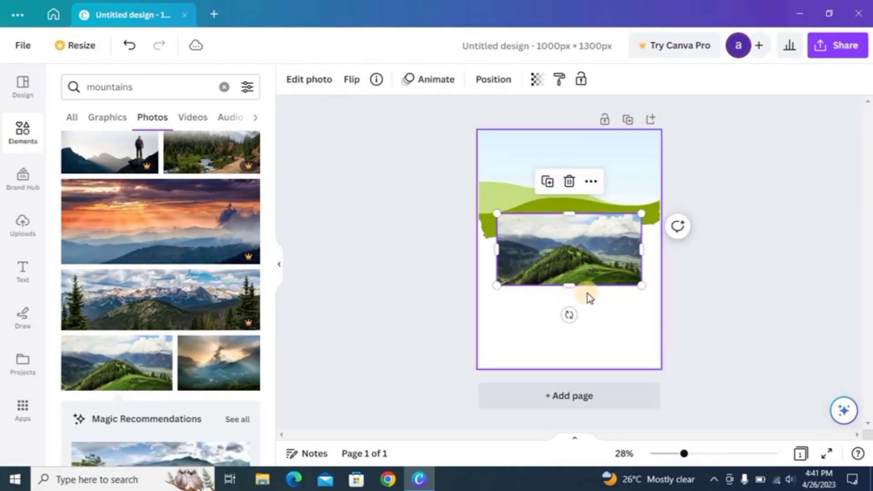
mouse_move(598, 182)
left_mouse_down()
mouse_move(599, 121)
mouse_move(604, 168)
left_mouse_up()
left_click(605, 244)
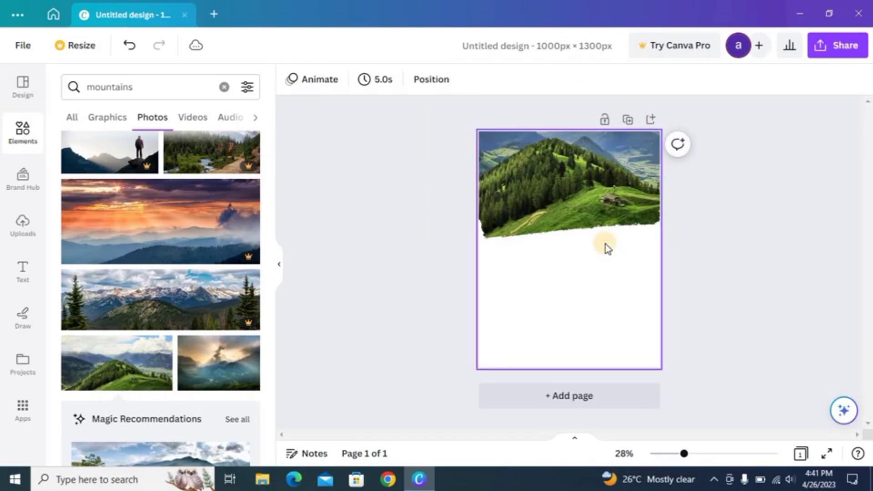
double_click(603, 212)
left_click_drag(601, 209, 597, 224)
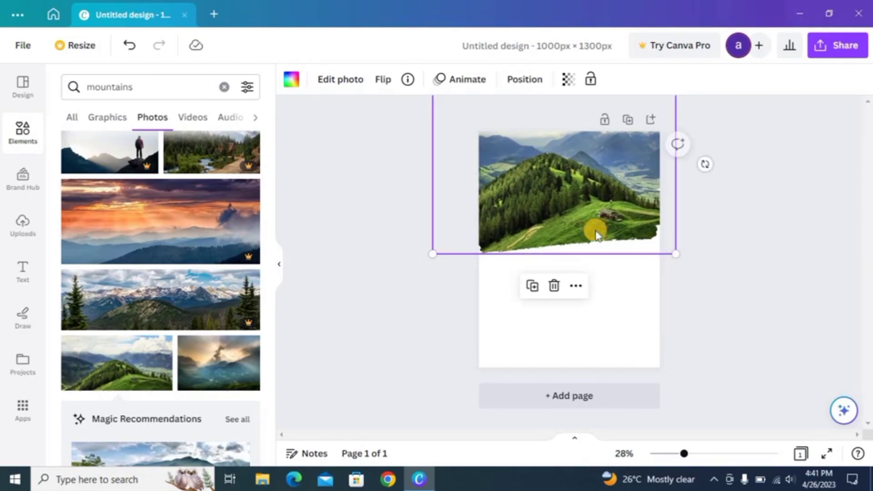
left_click(642, 344)
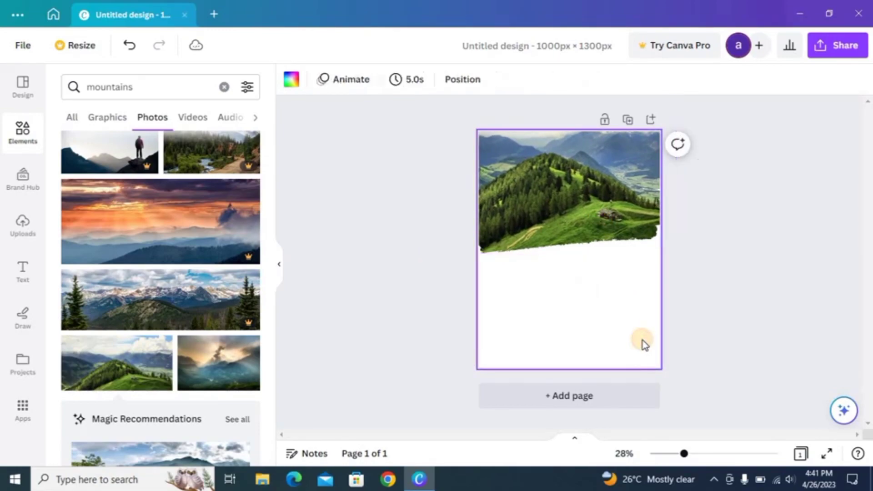
left_click_drag(597, 231, 597, 216)
Clear the 'mountains' search, rerun the 'frame' search and show all Frames results
left_click(590, 304)
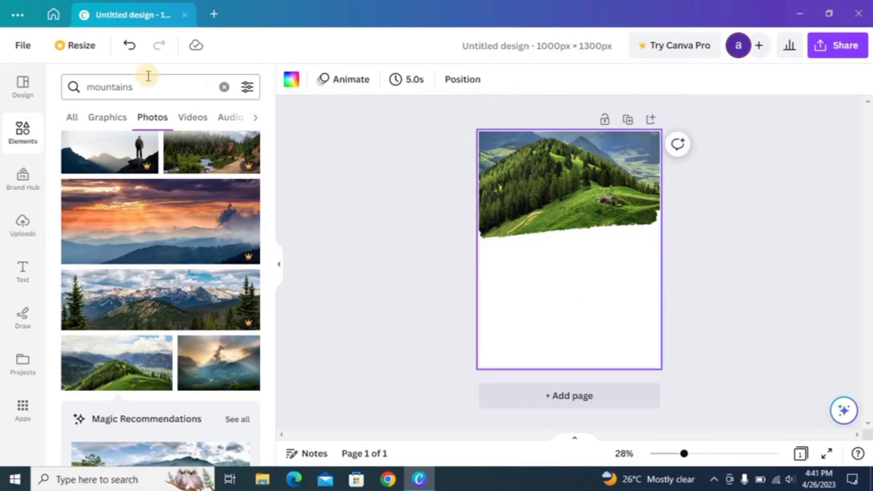
left_click(148, 76)
left_click(149, 76)
key("BackSpace")
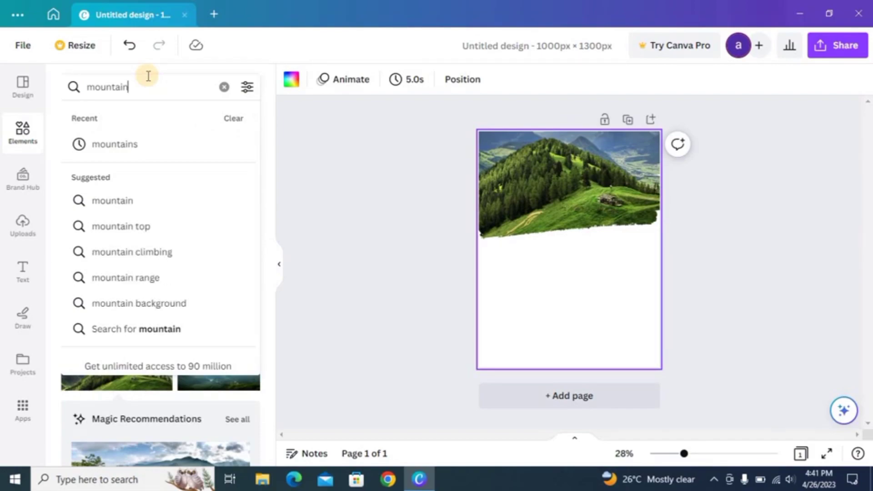
key("BackSpace")
key("BackSpace")
key("BackSpace")
key("BackSpace")
key("BackSpace")
key("BackSpace")
key("BackSpace")
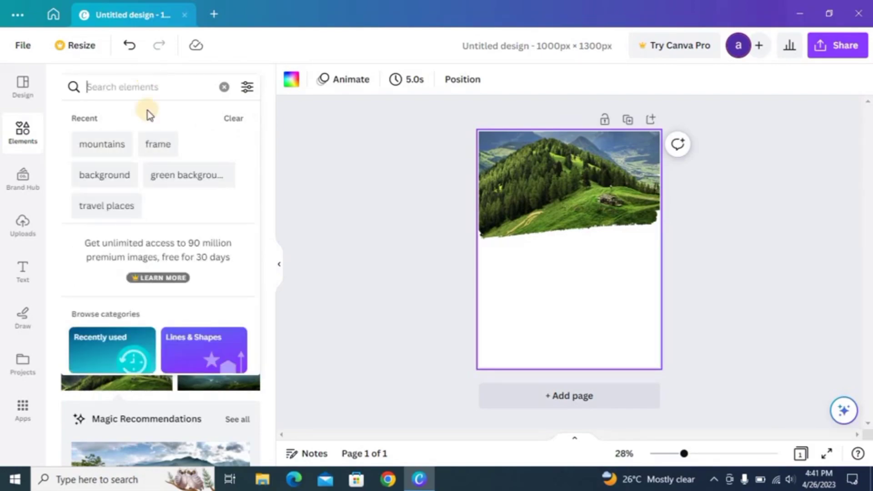
left_click(146, 137)
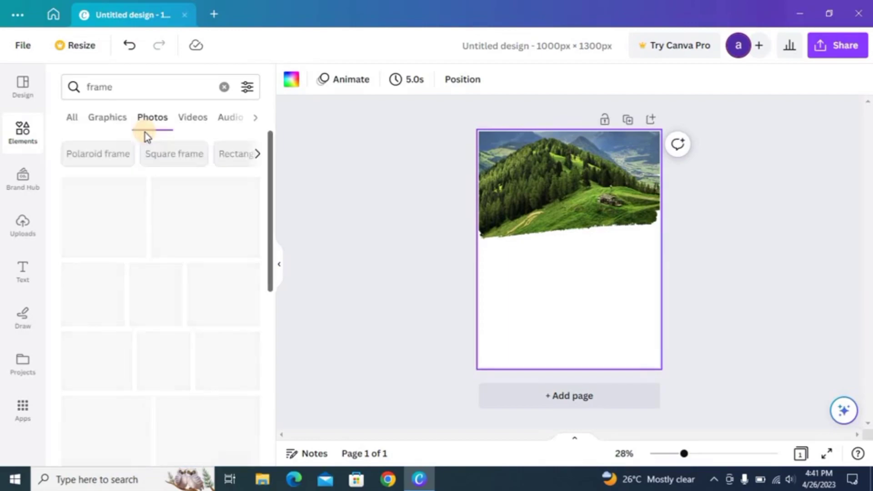
left_click(73, 118)
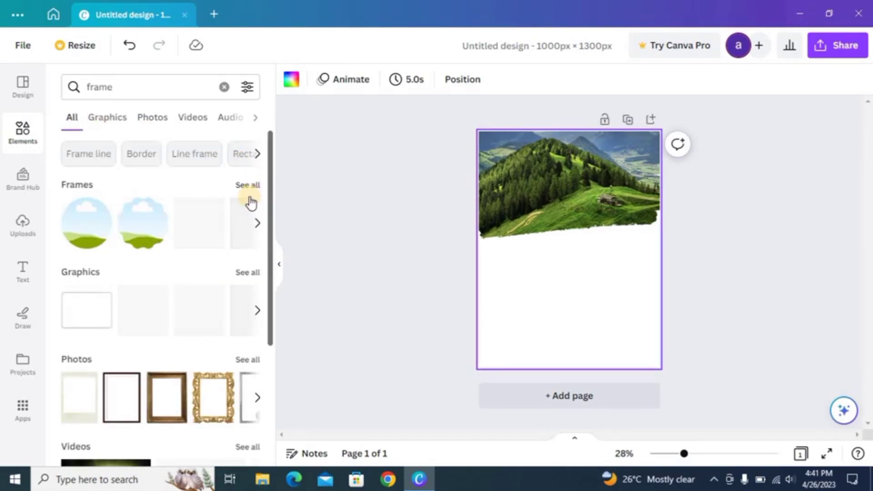
left_click(254, 194)
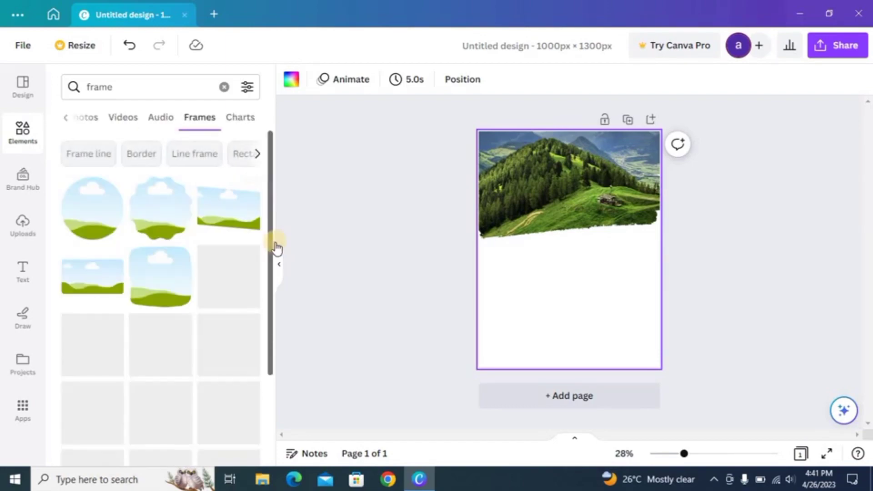
left_click_drag(272, 249, 290, 346)
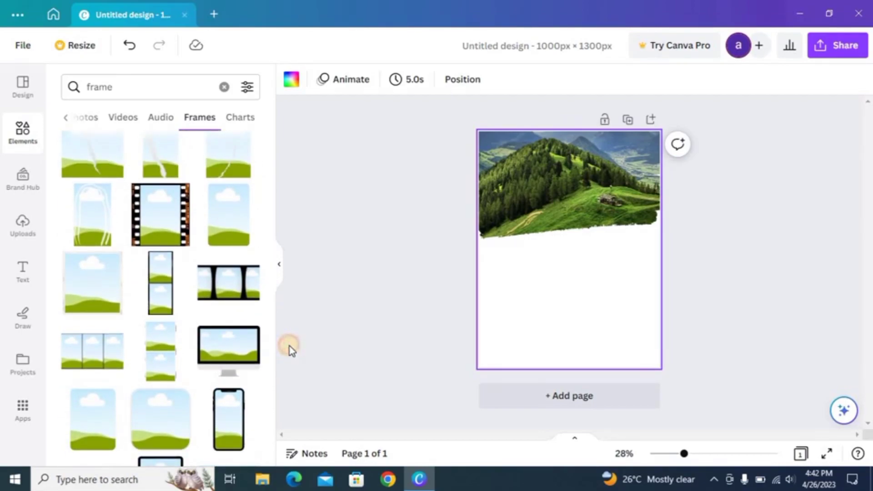
Add a narrow sky-and-hills frame, delete the wider one, and shrink it to 221 × 332
left_click(95, 447)
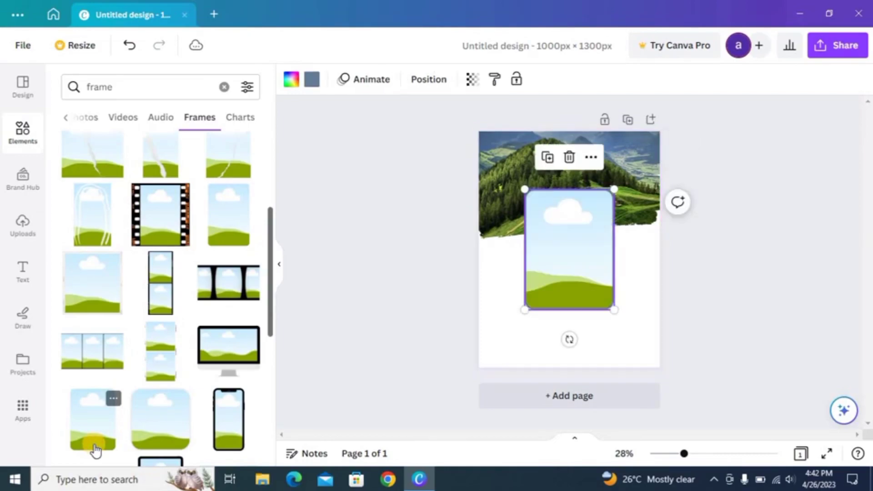
left_click(213, 237)
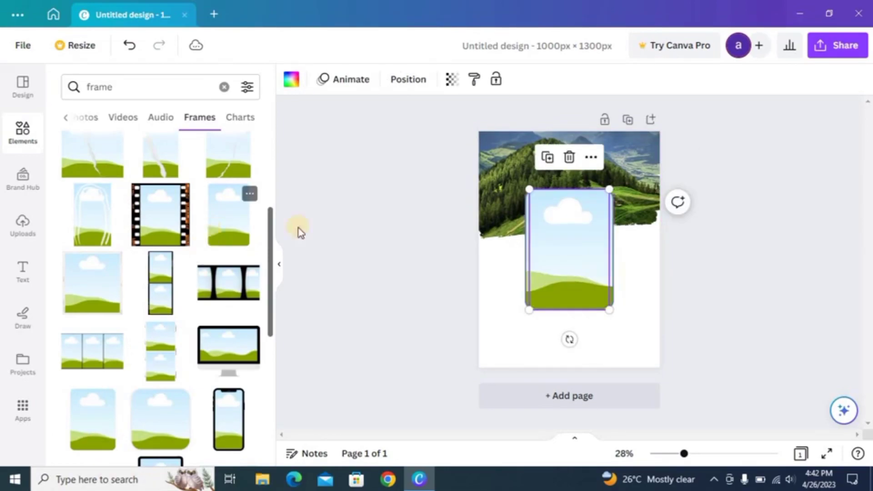
left_click(526, 254)
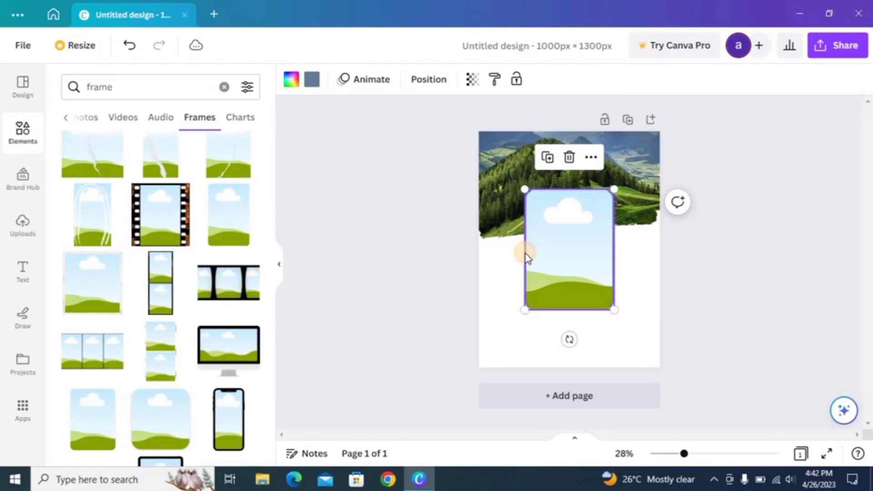
left_click(568, 157)
left_click_drag(559, 264, 519, 262)
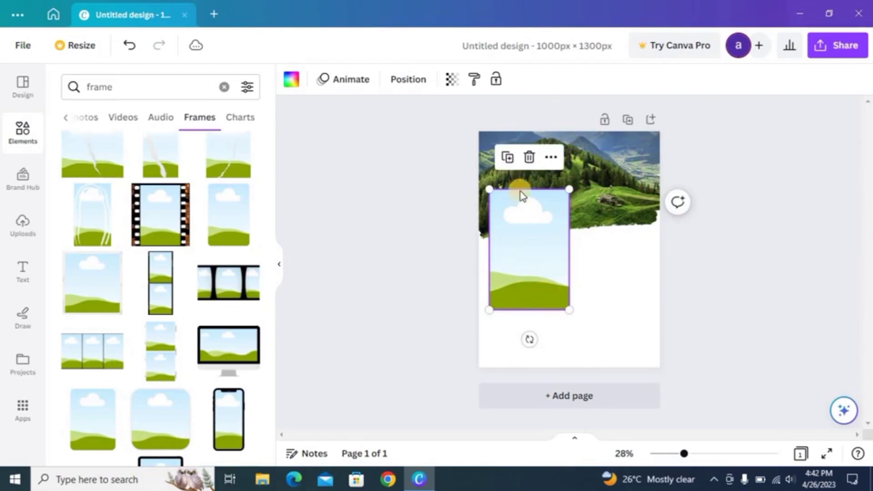
left_click_drag(569, 308, 520, 242)
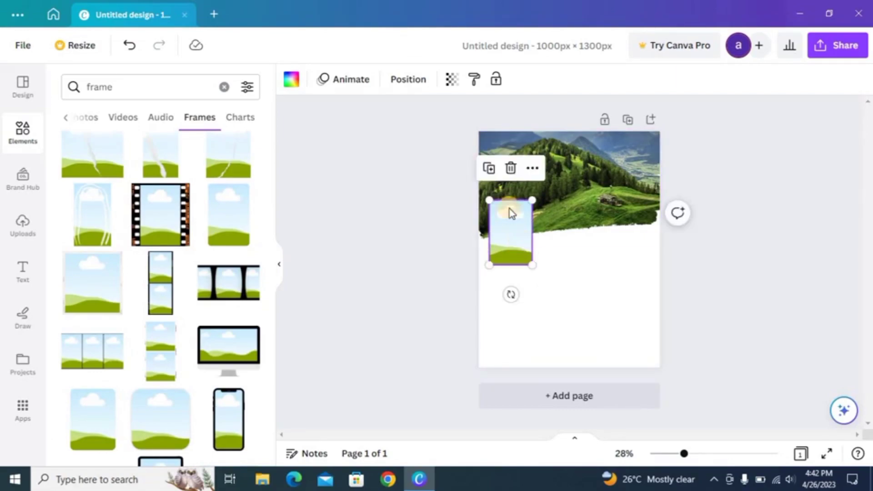
Duplicate the small frame twice, lining the copies up in a row beside it
left_click(497, 176)
left_click_drag(585, 240, 579, 226)
left_click(549, 168)
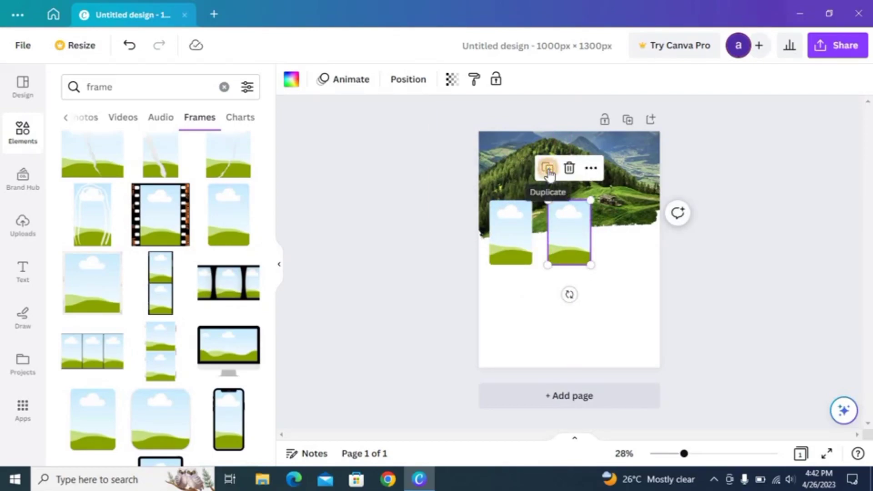
left_click(593, 287)
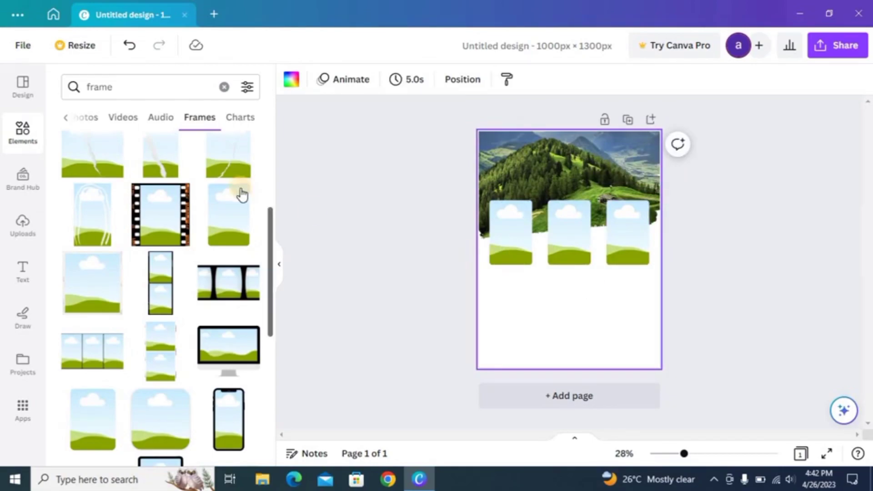
Rerun the 'travel places' element search and filter the results to Photos
left_click(160, 78)
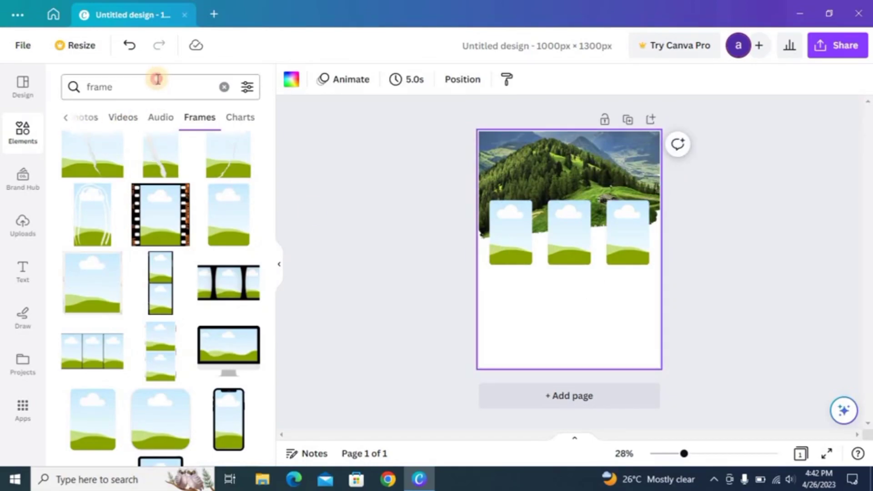
key("BackSpace")
key("BackSpace")
key("BackSpace")
key("BackSpace")
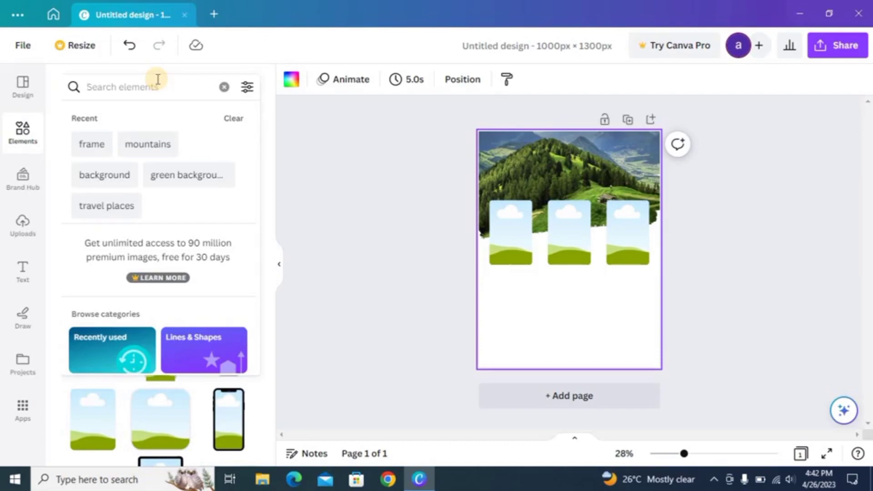
type("t")
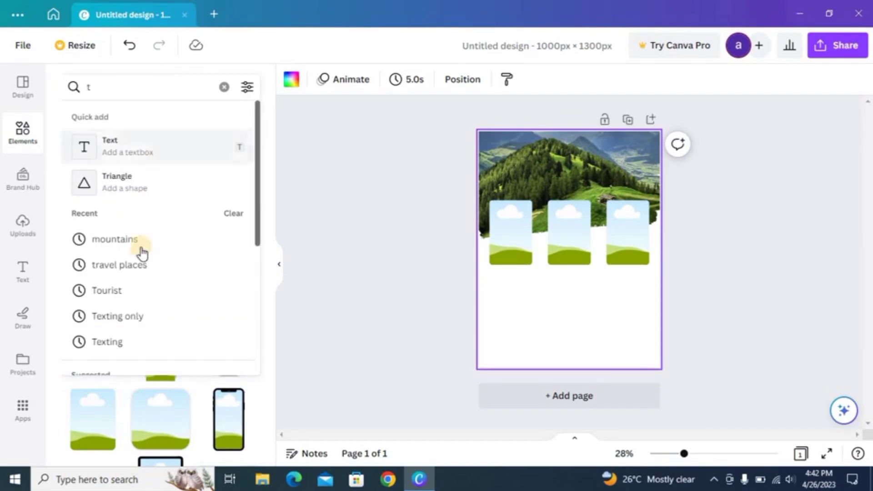
left_click(137, 272)
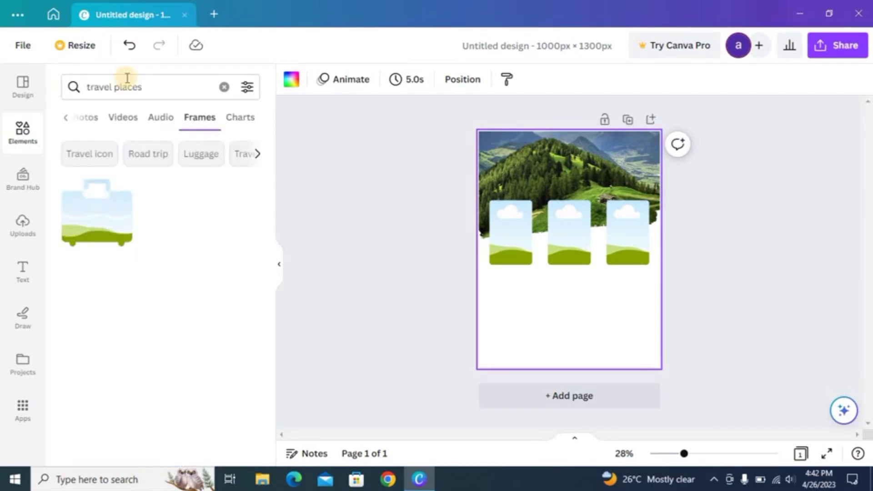
left_click(74, 118)
left_click(73, 119)
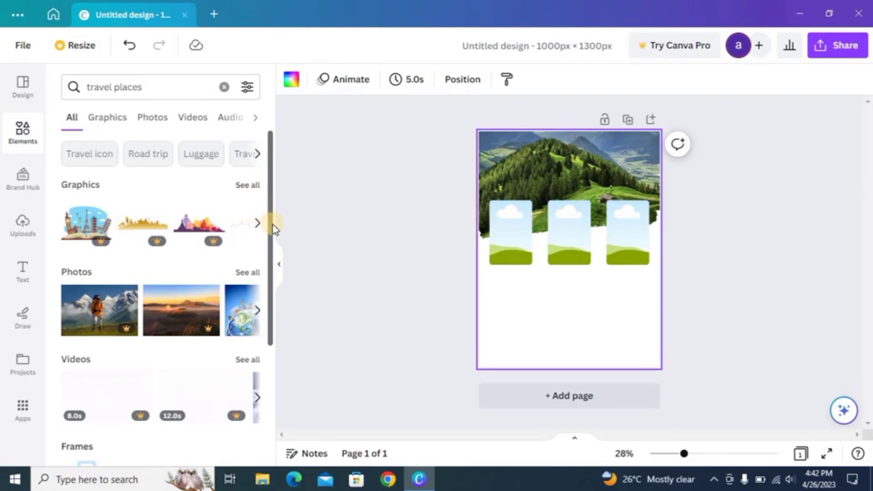
left_click_drag(275, 235, 301, 163)
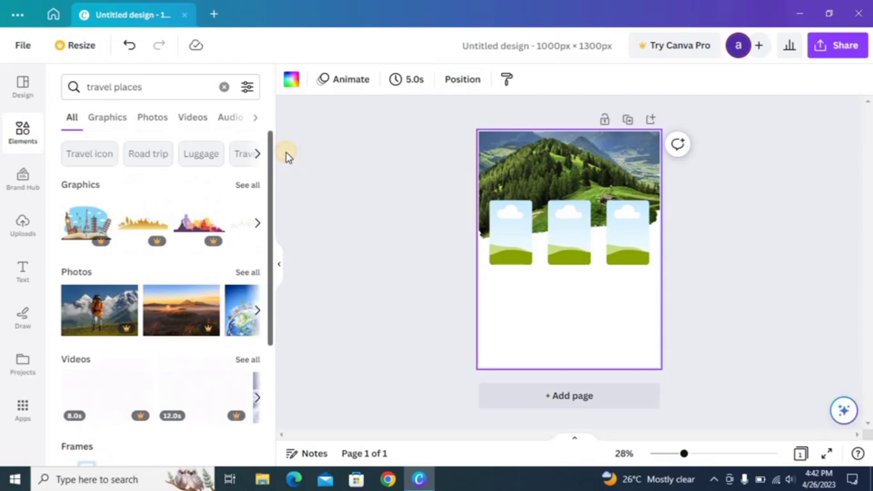
left_click(159, 128)
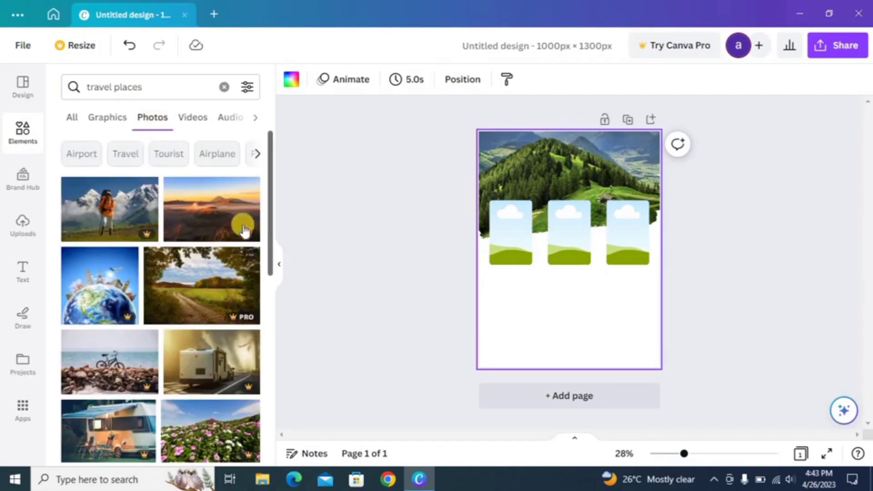
Add the golden temple photo, shrink it, and drop it into the first small frame
left_click_drag(272, 227, 283, 419)
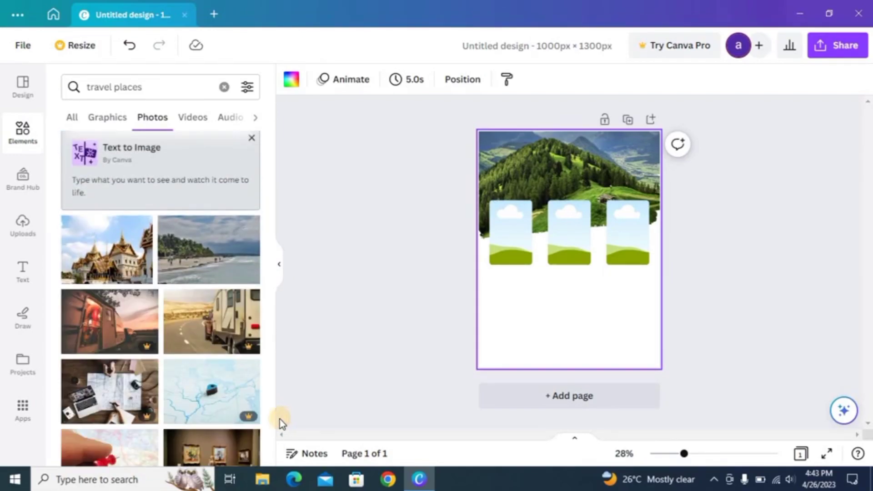
left_click(109, 269)
left_click_drag(522, 255, 530, 289)
left_click_drag(505, 336, 524, 322)
left_click_drag(583, 307, 583, 302)
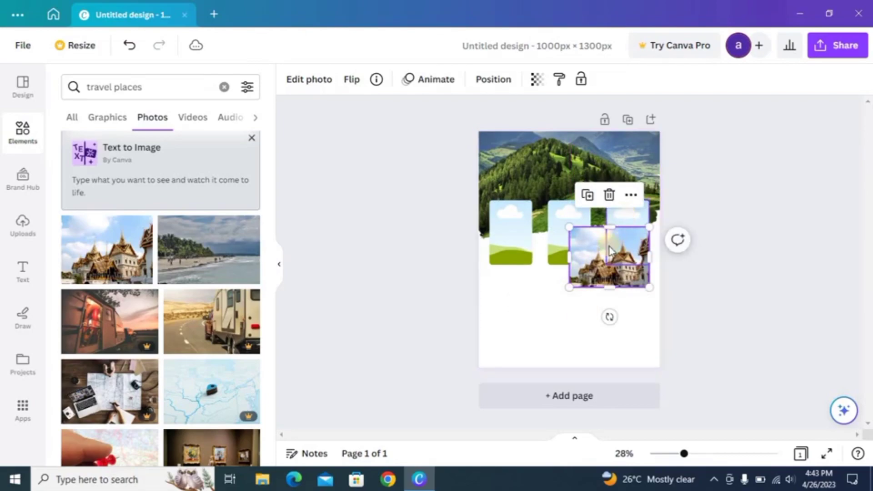
left_click_drag(604, 260, 512, 235)
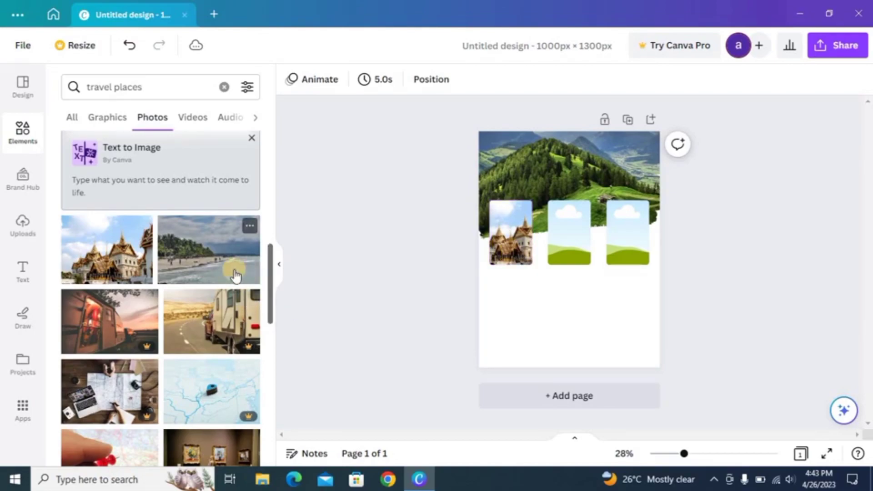
Add the beach photo, delete the leftover copy, and place it in the second frame
left_click(216, 266)
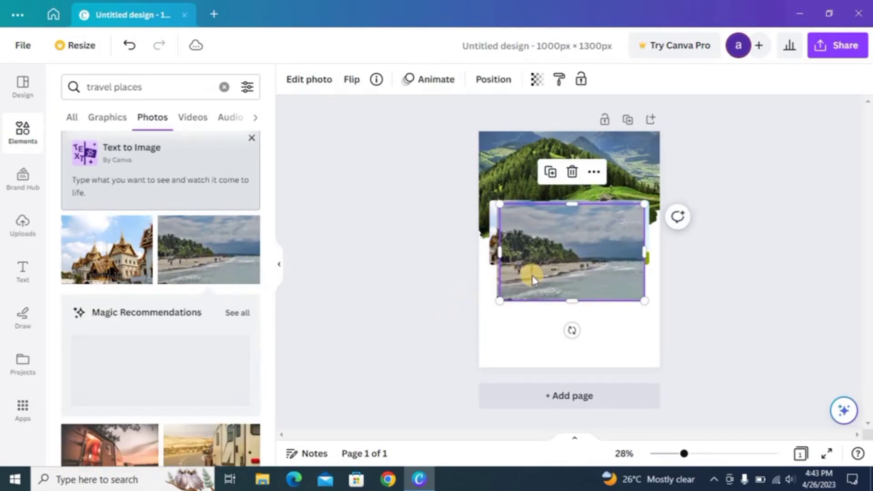
mouse_move(537, 255)
left_mouse_down()
mouse_move(568, 245)
mouse_move(542, 252)
left_mouse_up()
left_click_drag(503, 298, 556, 268)
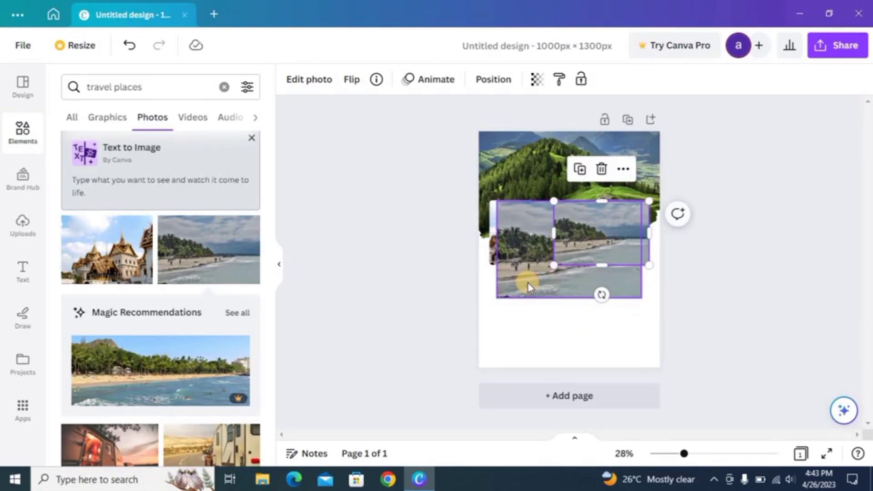
left_click(529, 287)
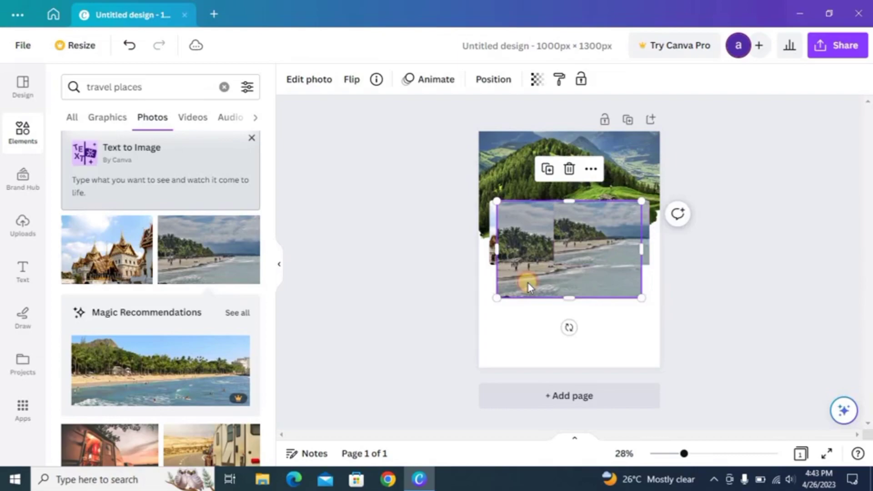
left_click(569, 170)
left_click_drag(563, 222, 548, 219)
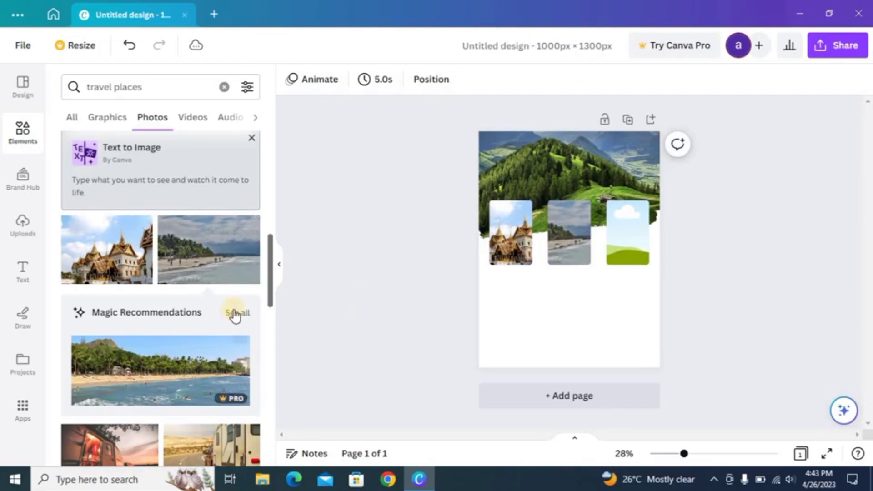
Add the woman-in-sun-hat photo, delete its extra copy, and drop it into the third frame
left_click_drag(271, 286, 276, 394)
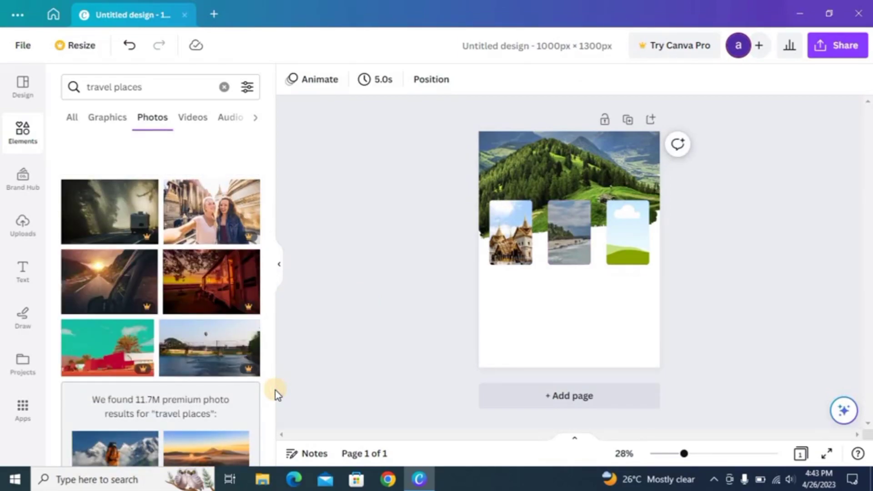
left_click_drag(270, 370, 271, 450)
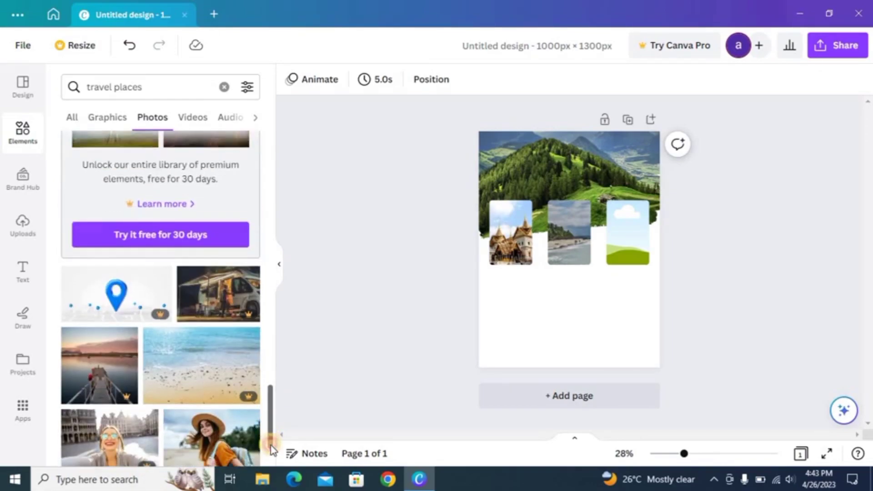
scroll(270, 457, "down", 3)
scroll(269, 457, "down", 1)
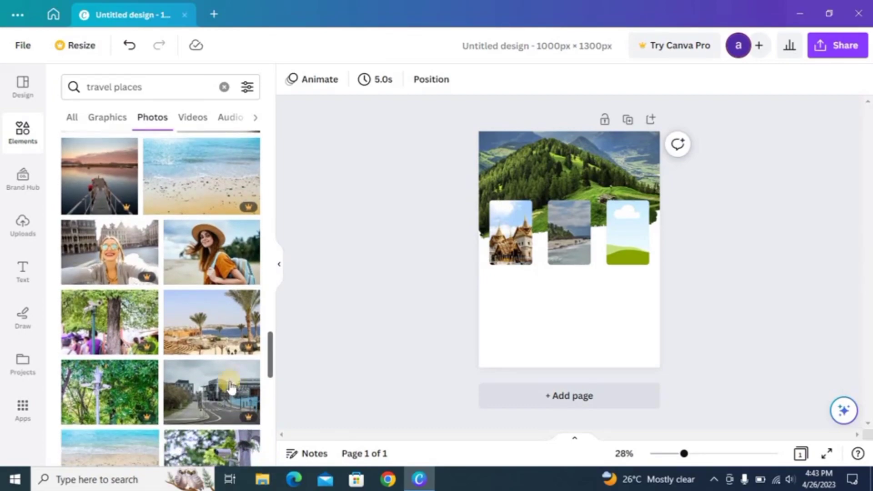
left_click(231, 277)
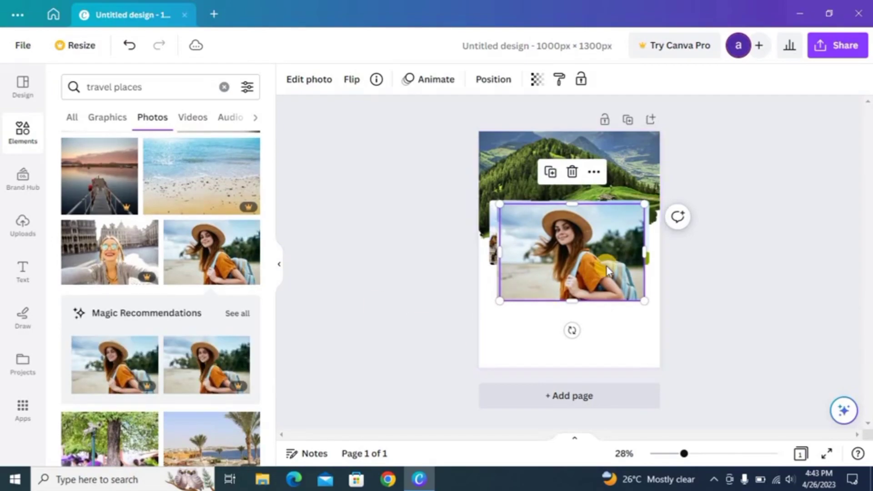
left_click_drag(607, 266, 622, 372)
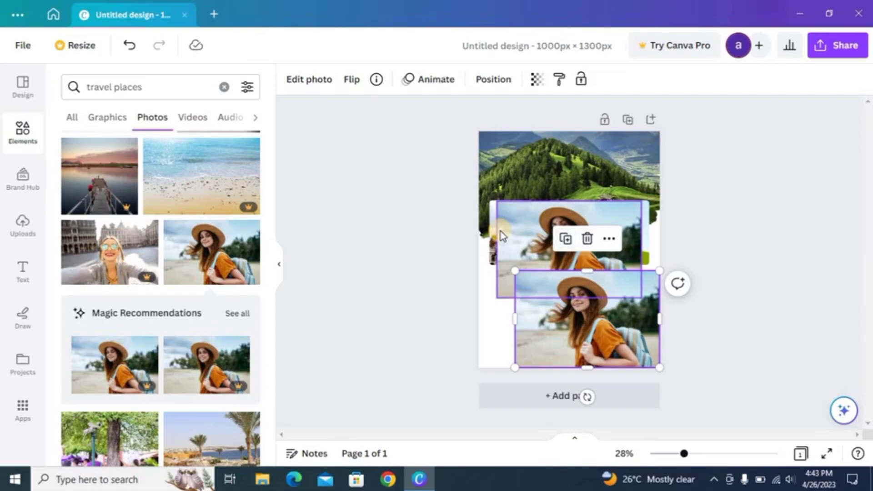
left_click(515, 237)
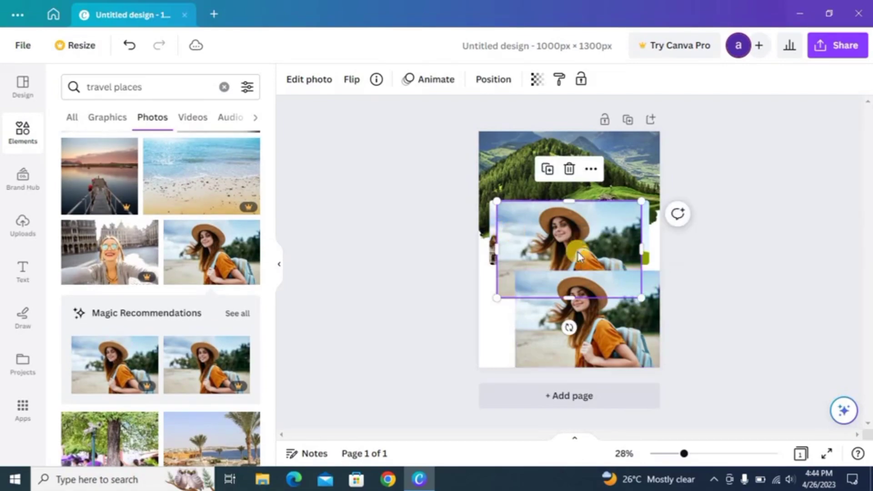
left_click(569, 169)
left_click_drag(621, 282, 628, 241)
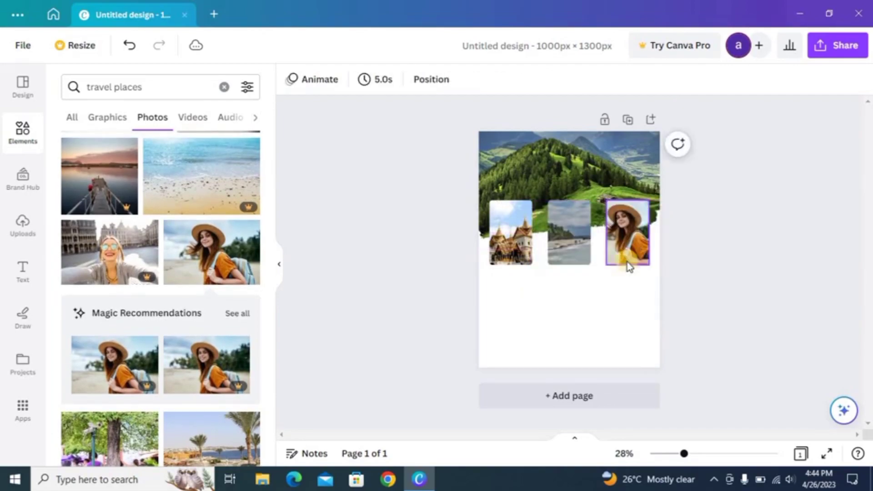
left_click(576, 324)
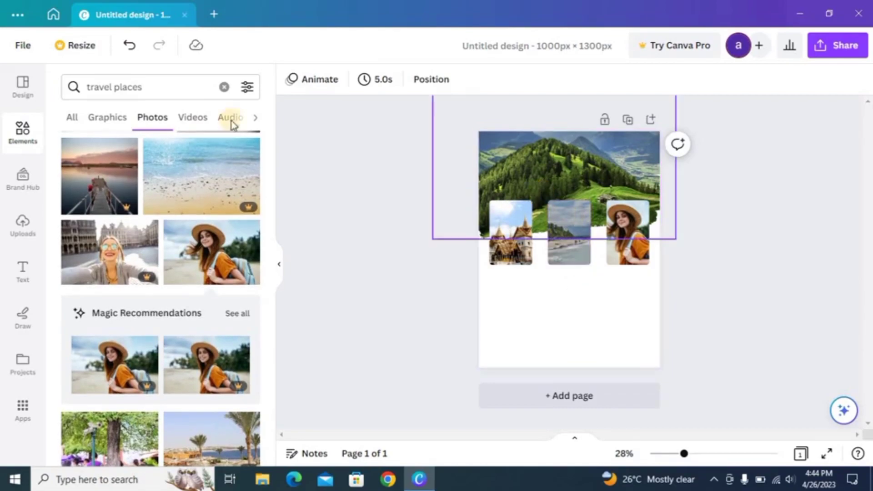
Add a non-bold 'Travel agence' heading and move it to the top of the mountain photo
left_click(20, 262)
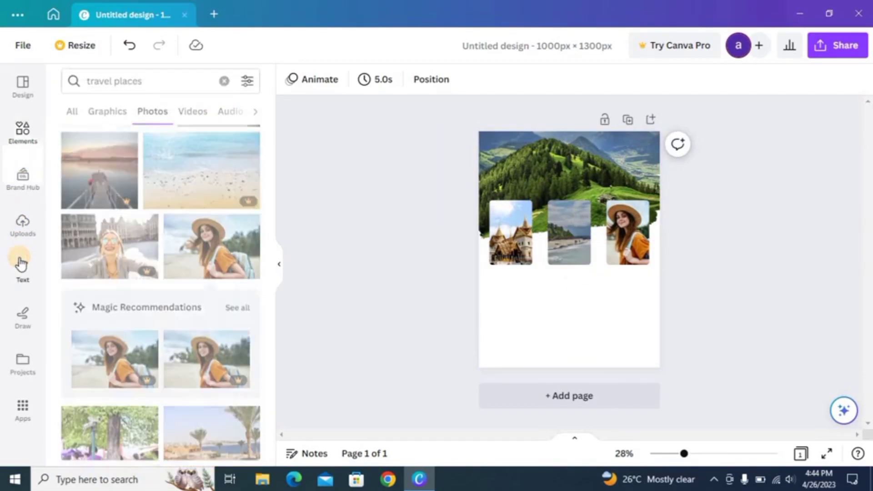
left_click(152, 240)
key("BackSpace")
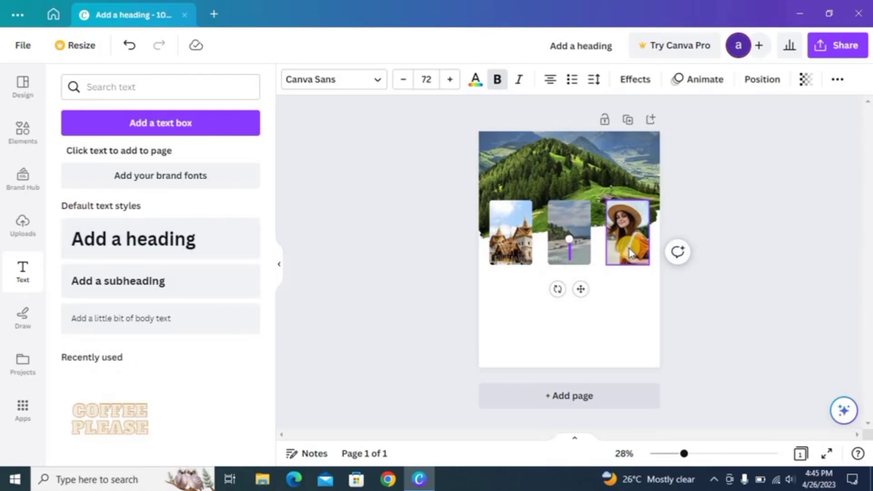
key("ctrl+b")
type("Travel")
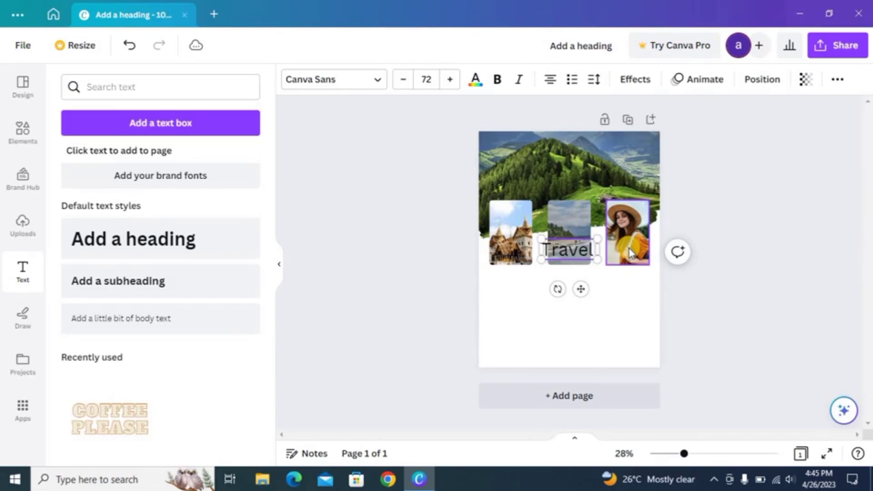
type(" a")
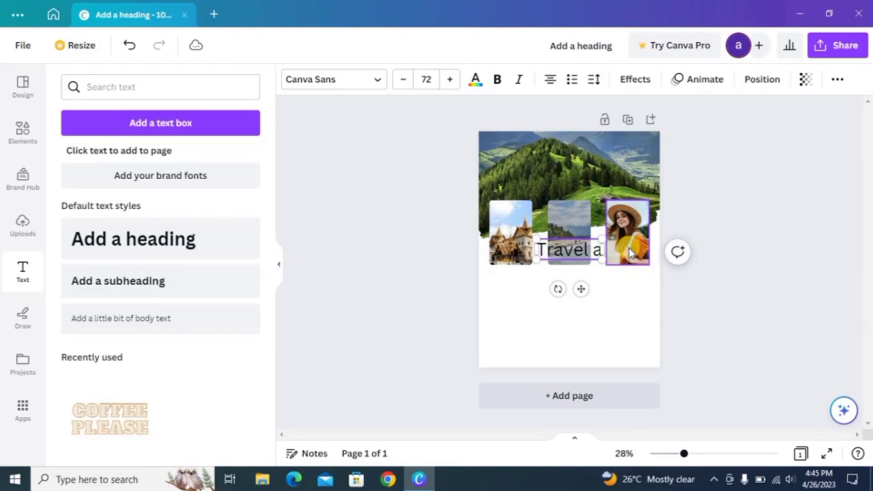
type("g")
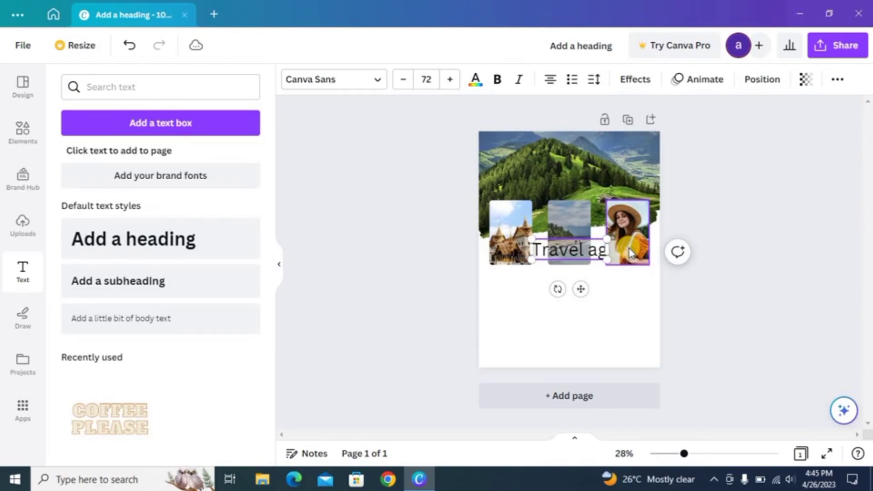
type("ence")
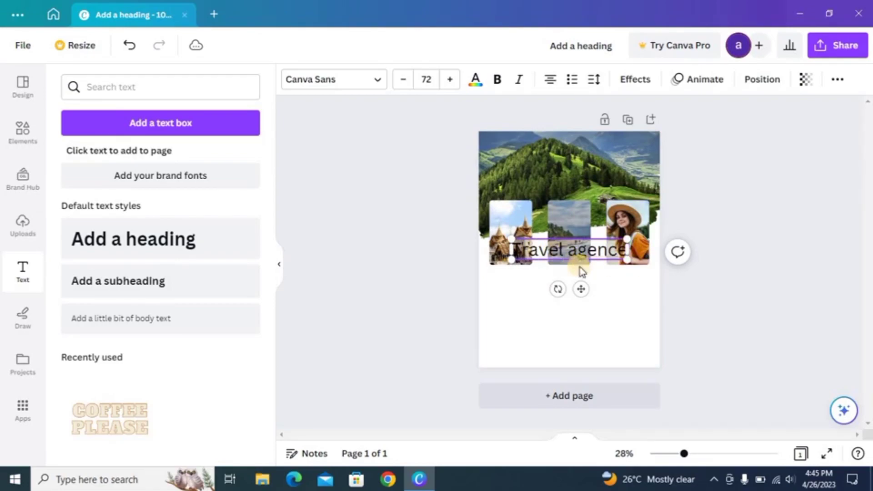
left_click_drag(581, 287, 579, 190)
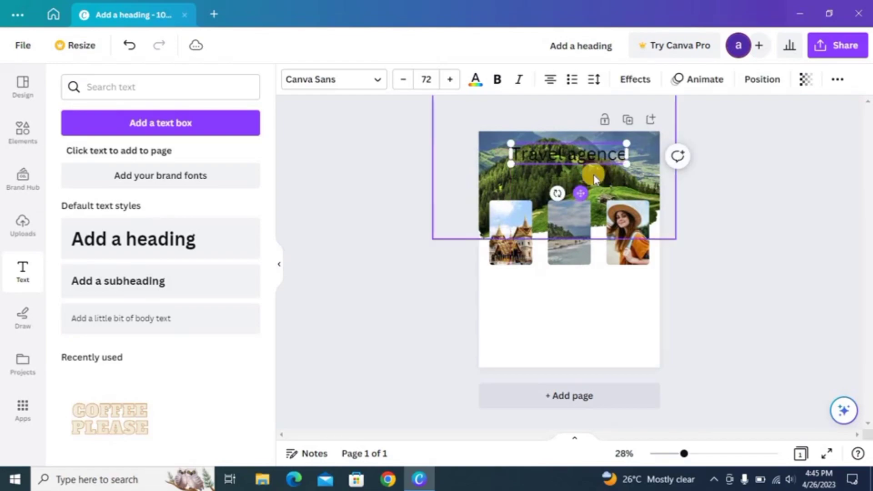
Add a subheading with the 'for all world' tagline beneath the Travel agence heading
left_click(200, 286)
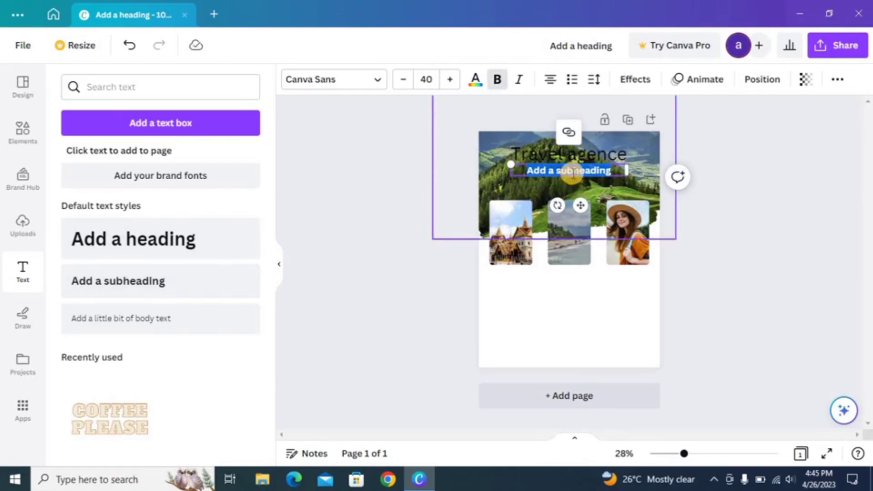
key("BackSpace")
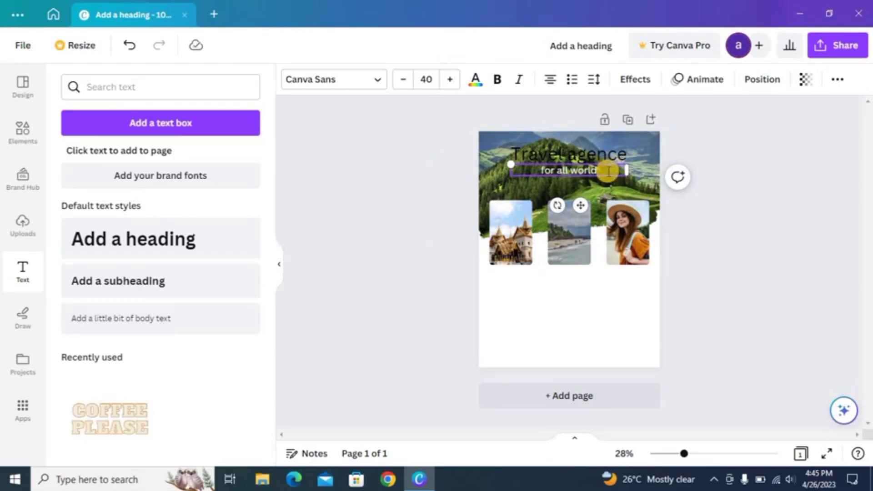
left_click(601, 156)
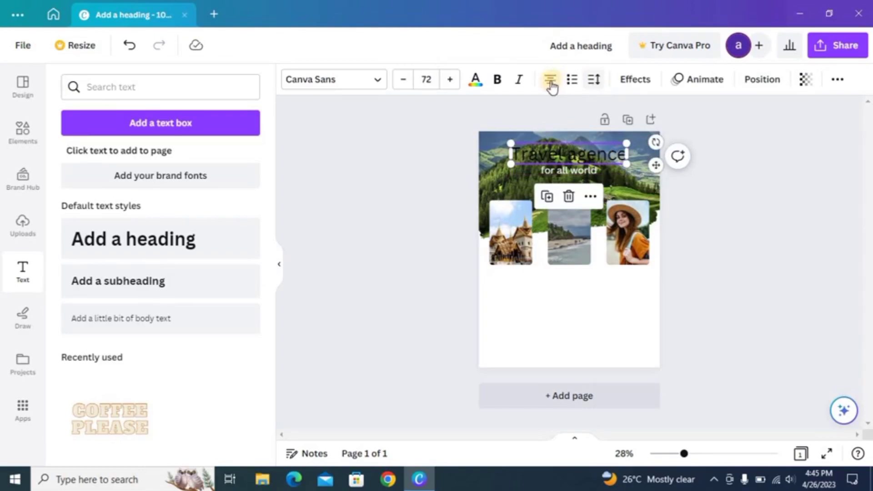
Make both the Travel agence heading and the for all world subheading bold
left_click(498, 79)
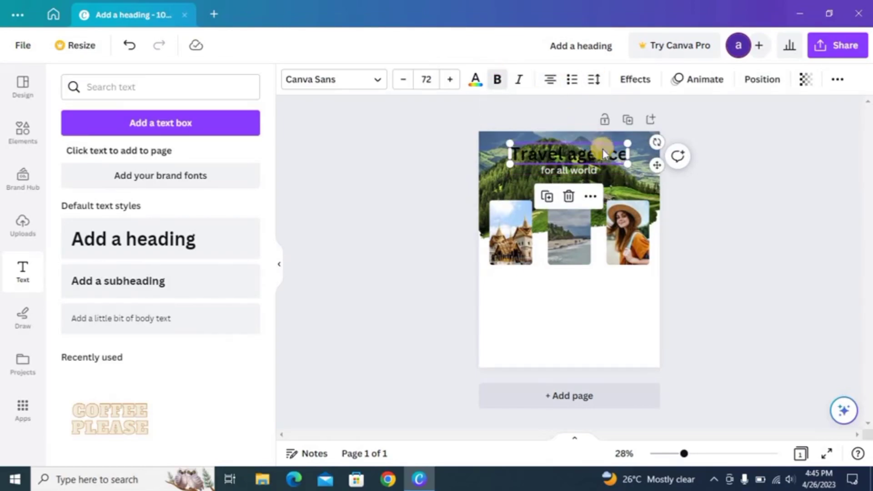
left_click(572, 169)
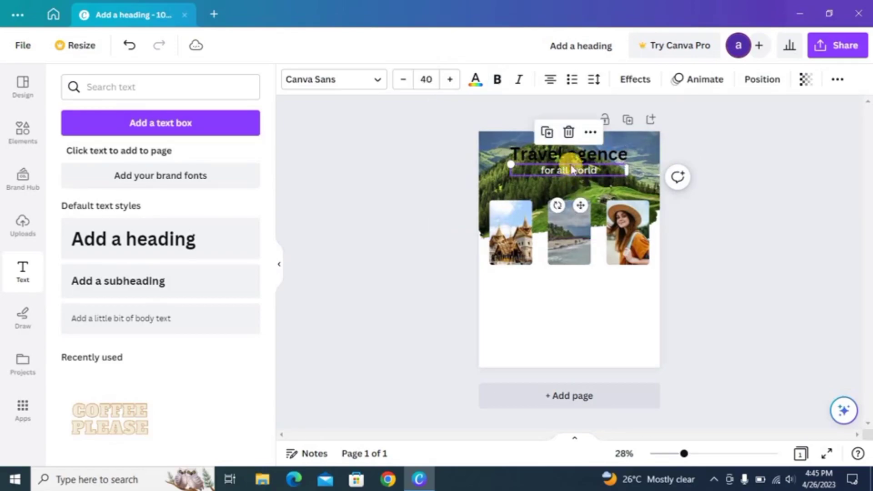
left_click(499, 80)
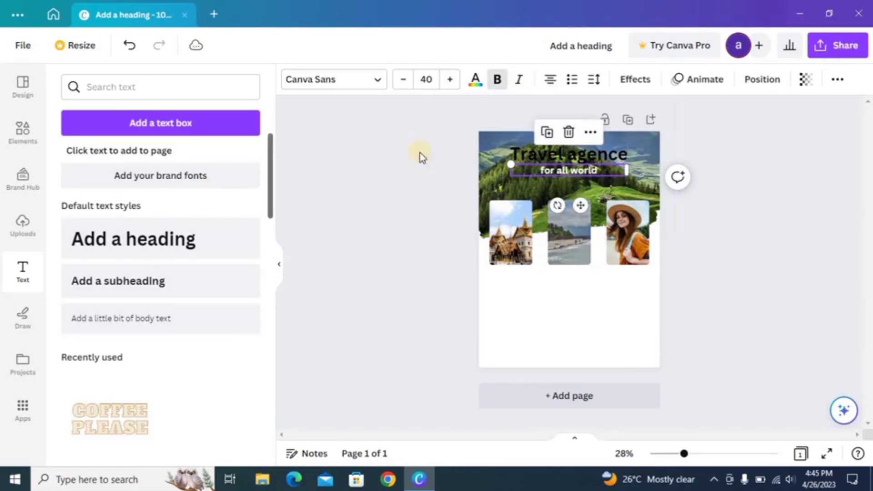
left_click(535, 157)
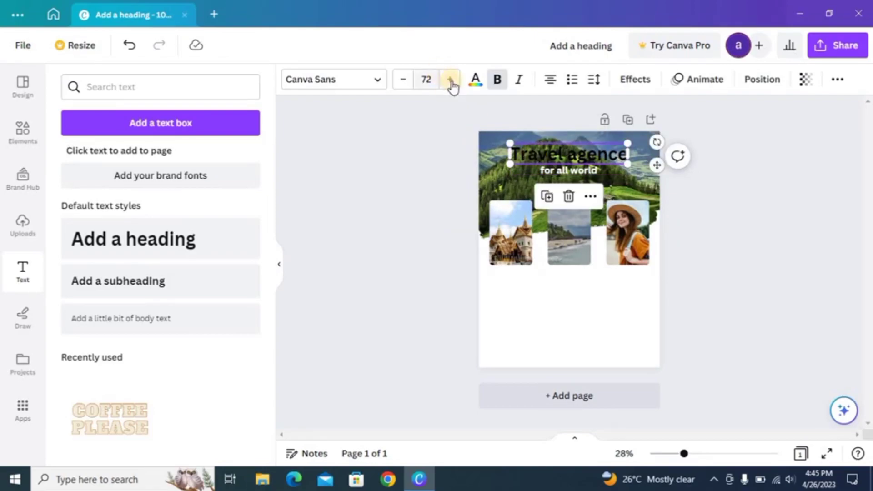
Give the heading a Shadow effect with transparency 77, blur 20 and offset 38
left_click(629, 83)
left_click(152, 200)
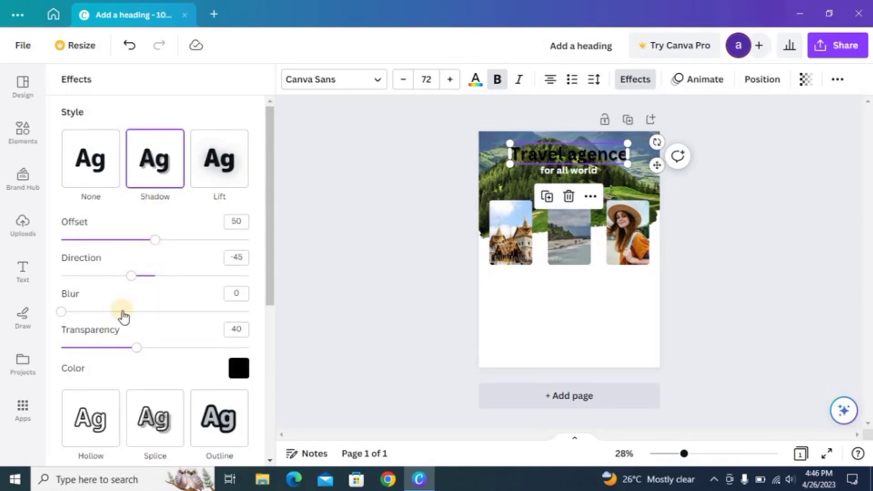
left_click_drag(139, 354, 207, 358)
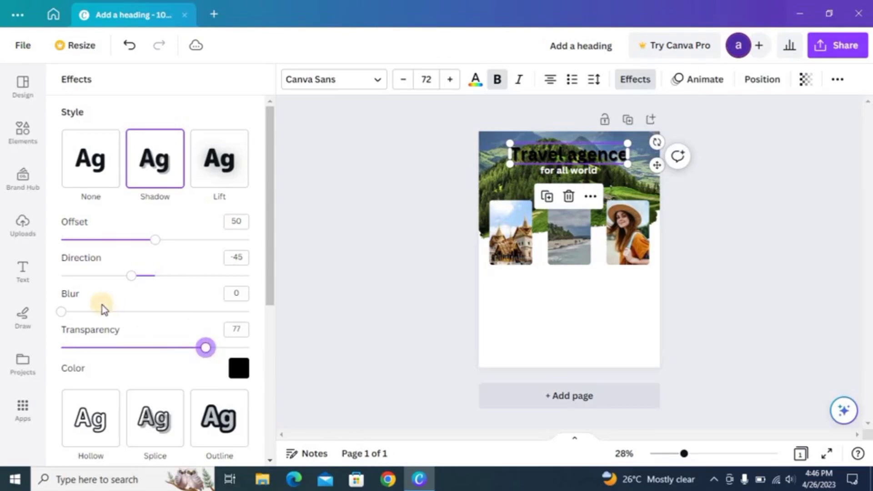
mouse_move(82, 319)
left_mouse_down()
mouse_move(129, 313)
mouse_move(93, 324)
mouse_move(98, 313)
left_mouse_up()
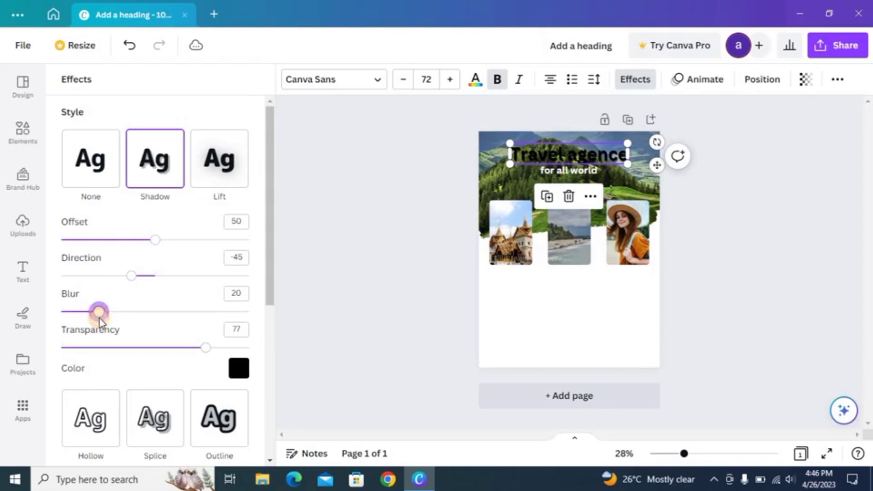
left_click_drag(156, 248, 135, 254)
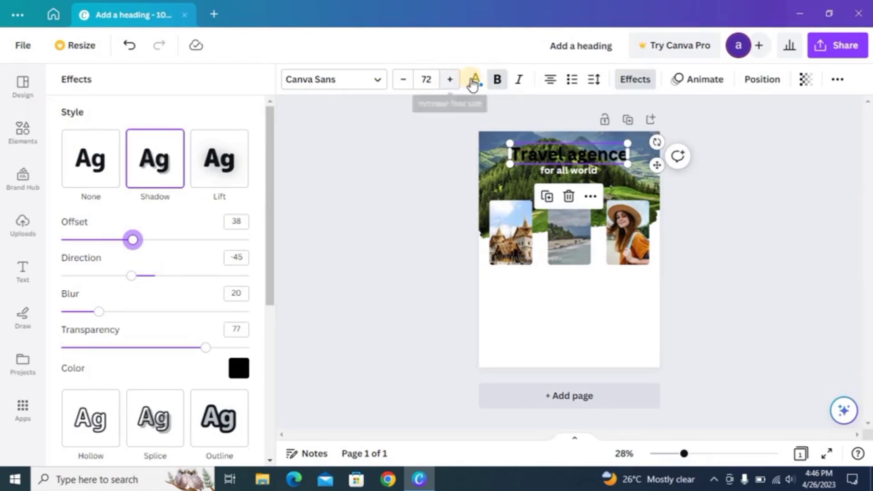
left_click(475, 81)
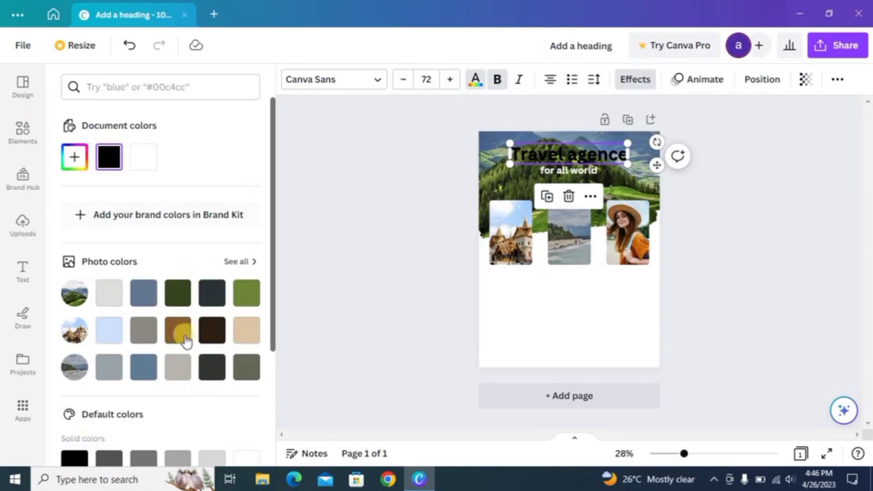
Make the Travel agence heading white and the for all world subtitle olive green from the photo
left_click(84, 166)
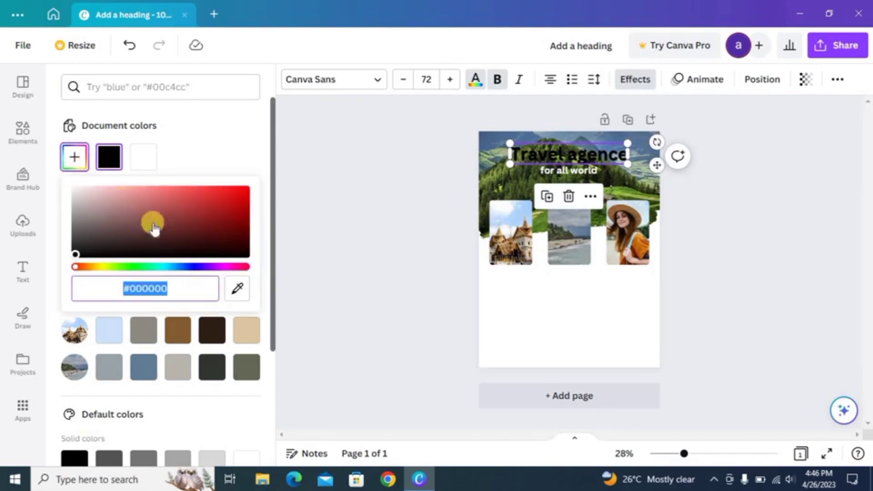
left_click(110, 267)
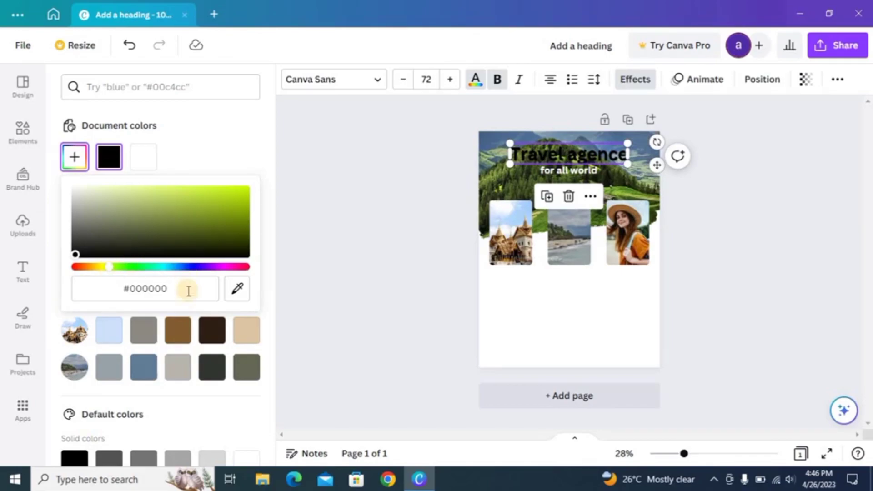
left_click(118, 237)
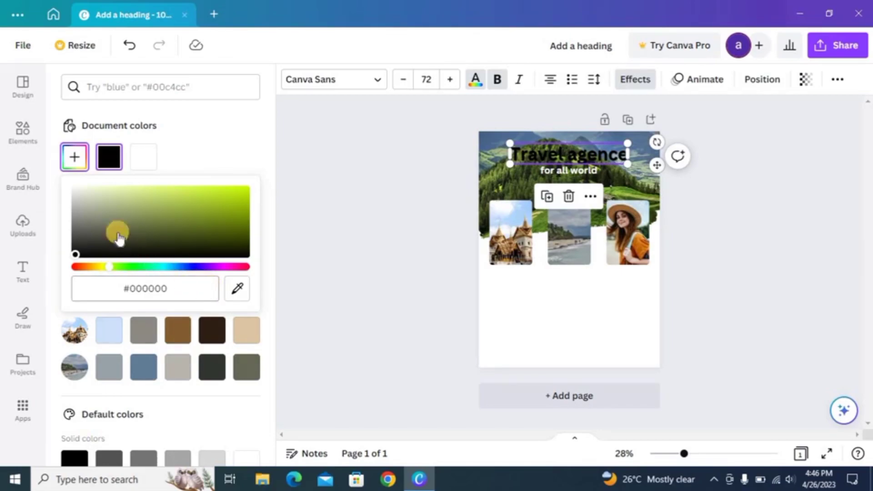
left_click(140, 168)
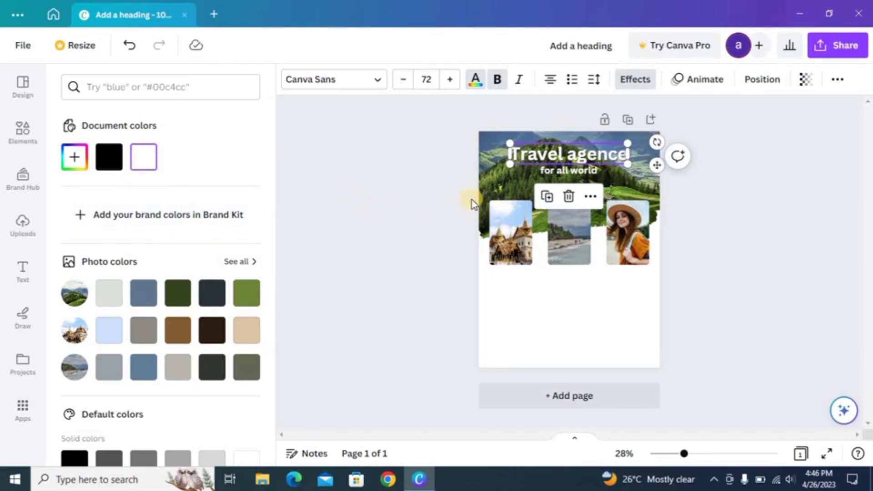
left_click(572, 172)
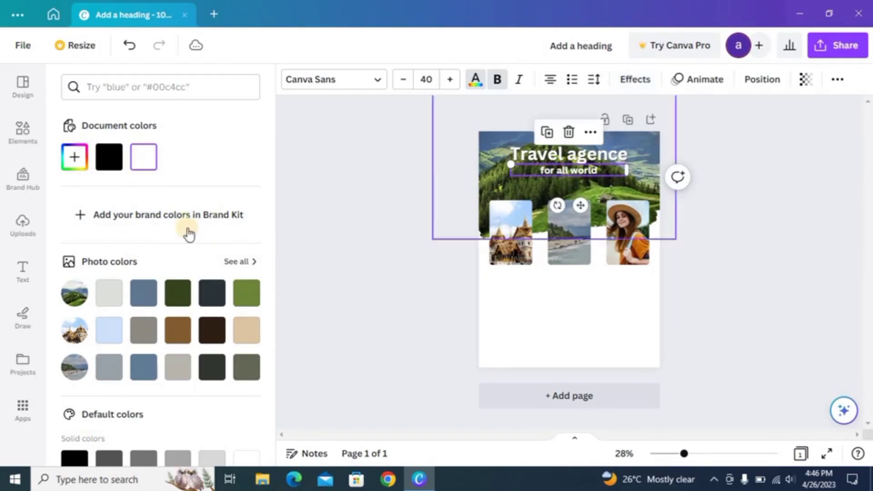
left_click(253, 302)
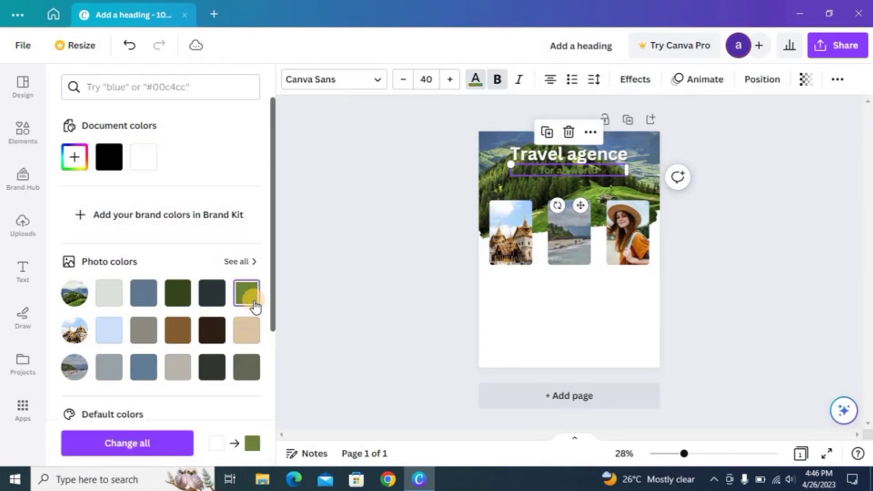
Change the for all world subtitle to a custom bright yellow-green, #D0EF0E
left_click(77, 160)
left_click(118, 287)
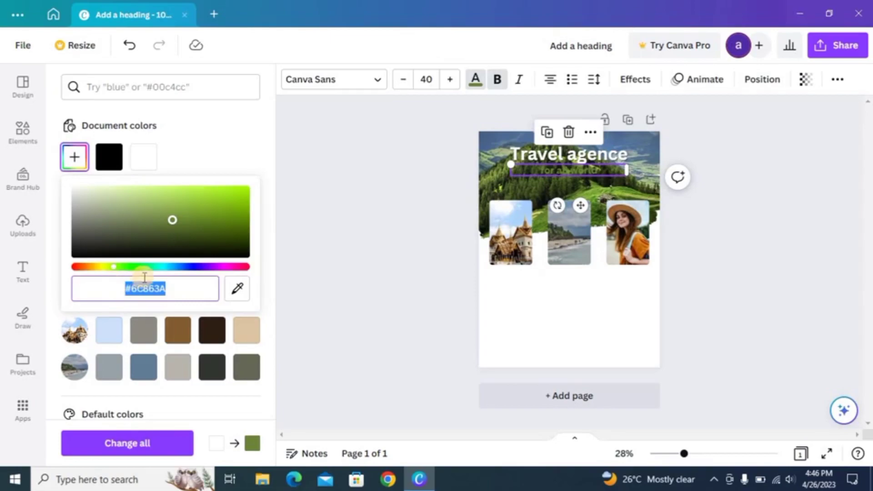
left_click_drag(115, 269, 110, 269)
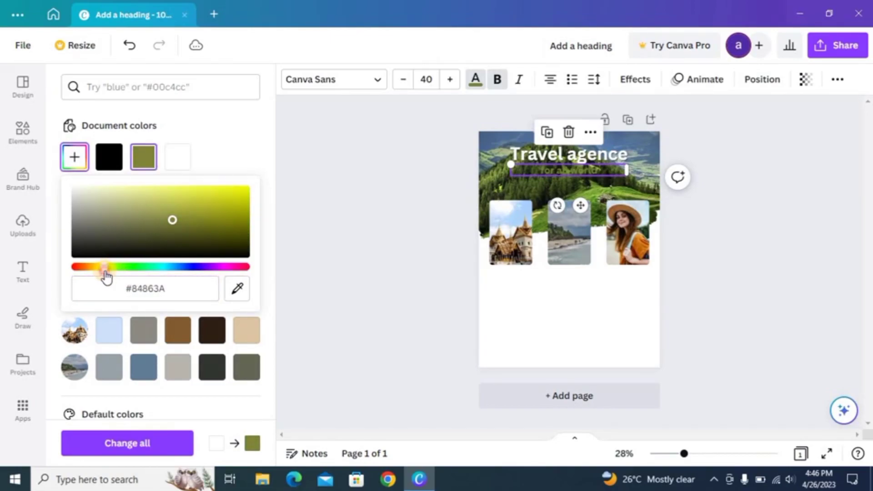
left_click_drag(105, 267, 112, 267)
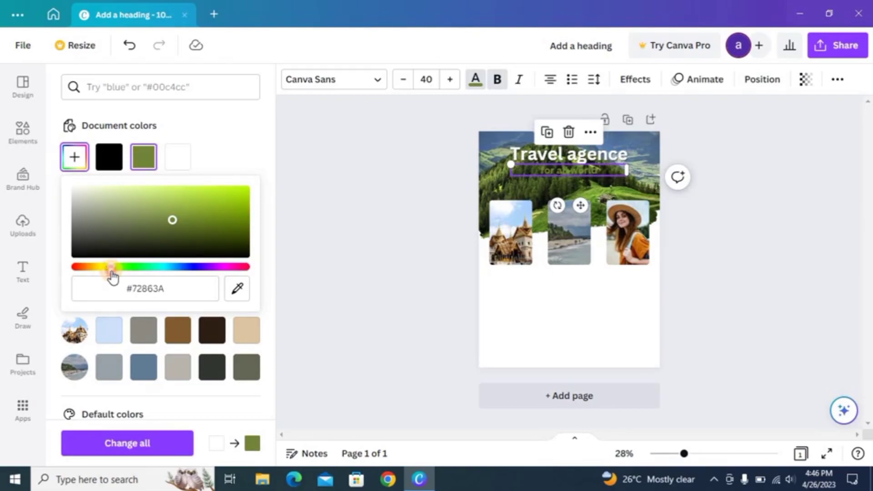
left_click_drag(99, 267, 107, 273)
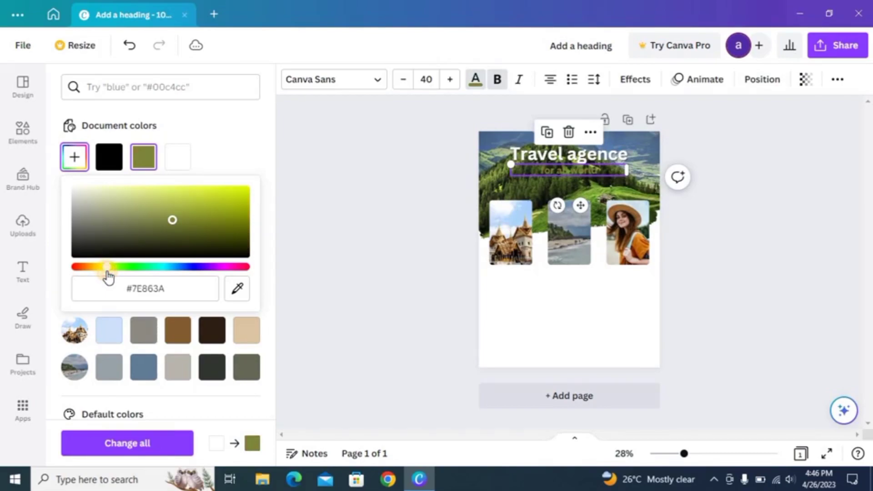
left_click_drag(111, 273, 113, 247)
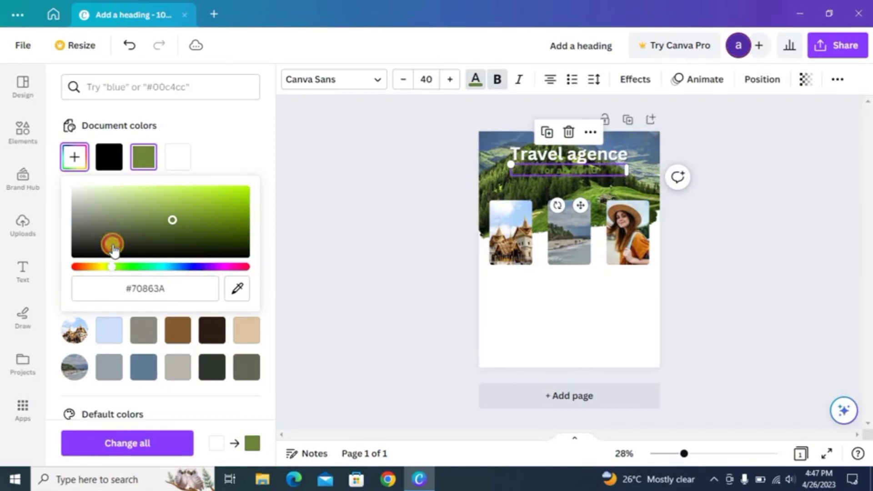
mouse_move(235, 194)
left_mouse_down()
mouse_move(129, 246)
mouse_move(117, 275)
mouse_move(107, 267)
left_mouse_up()
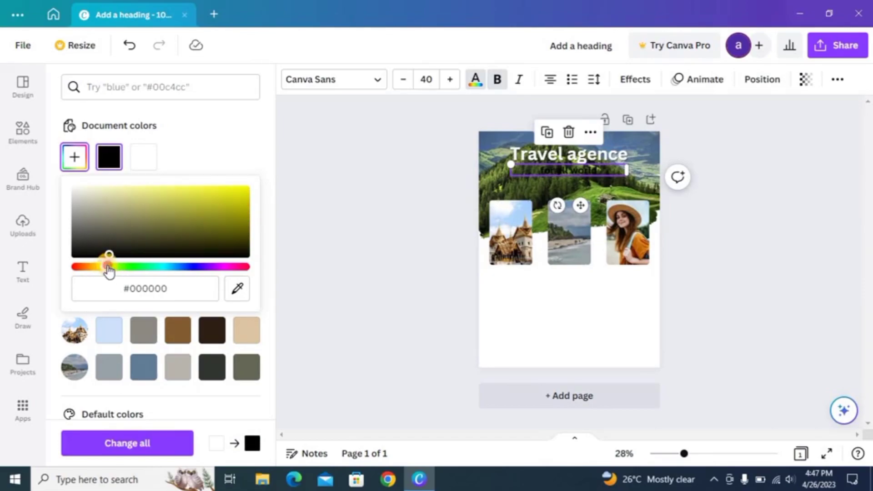
left_click(239, 191)
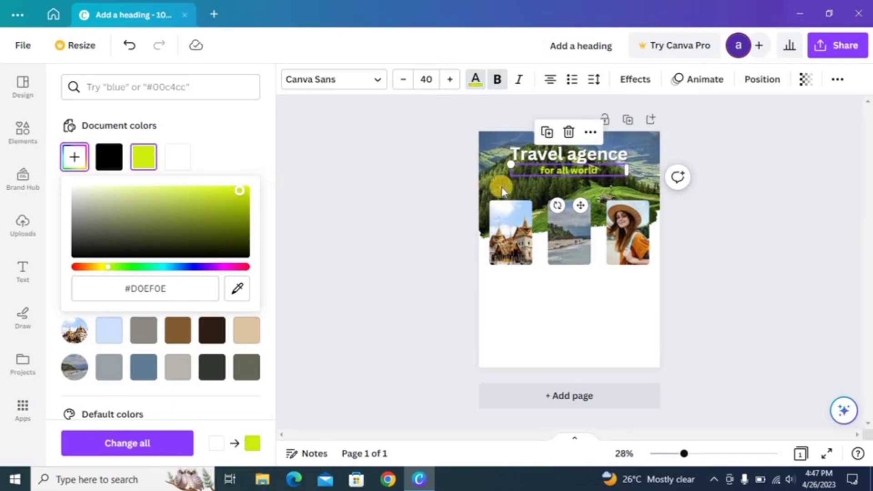
left_click(489, 292)
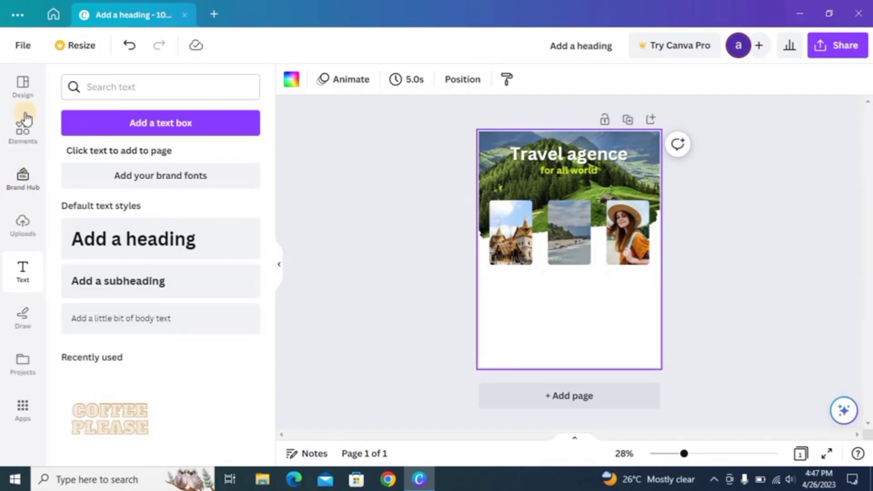
Replace the old element search with a search for 'frame'
left_click(26, 133)
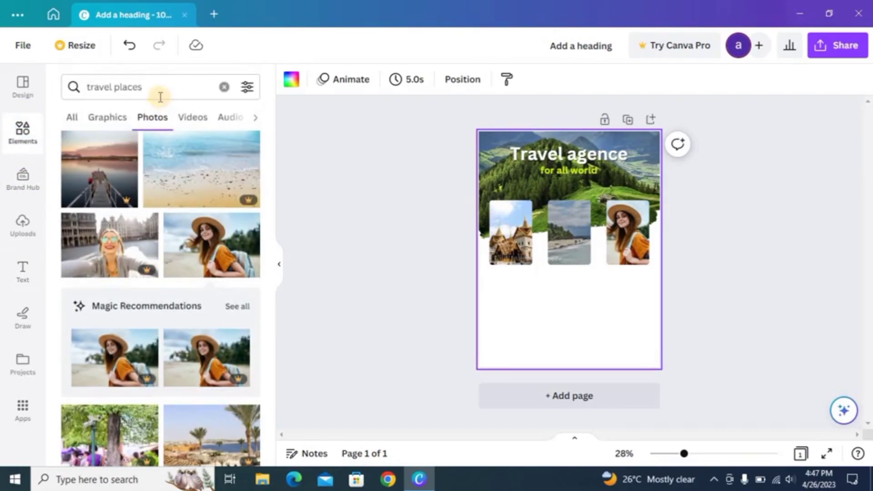
left_click(160, 91)
key("BackSpace")
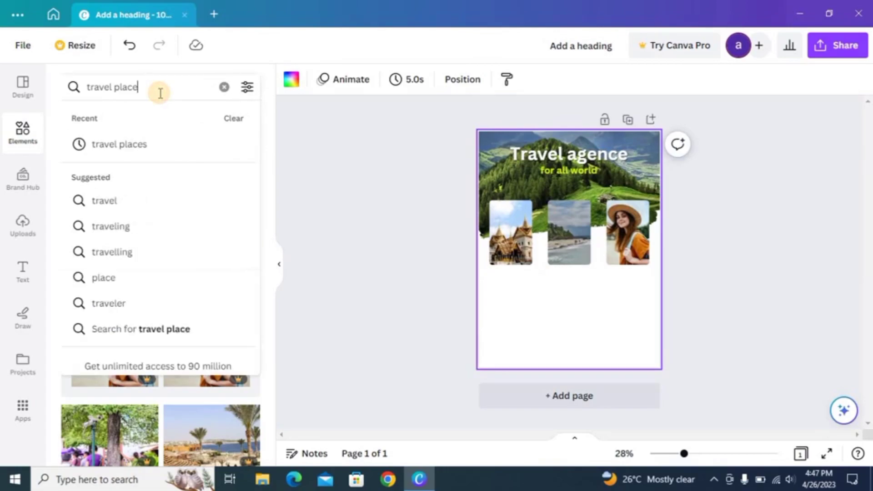
key("BackSpace")
key("BackSpace")
key("BackSpace")
key("BackSpace")
key("BackSpace")
key("BackSpace")
key("BackSpace")
key("BackSpace")
key("BackSpace")
key("BackSpace")
key("BackSpace")
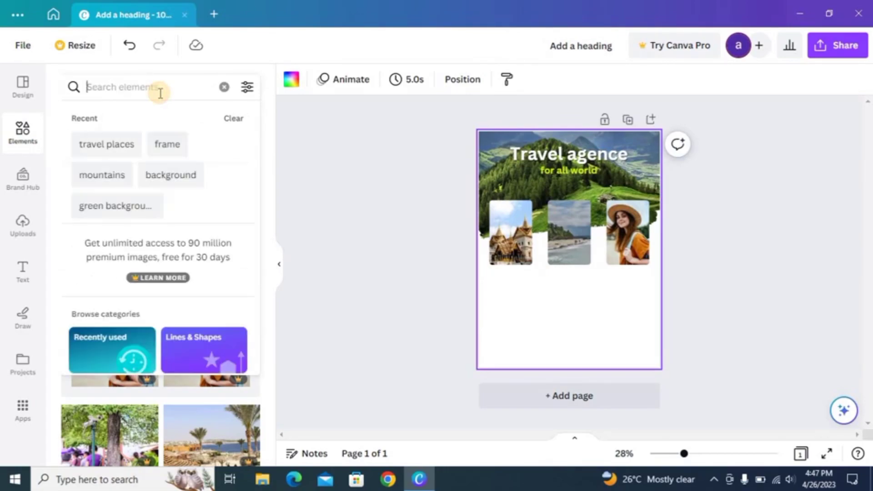
type("fra")
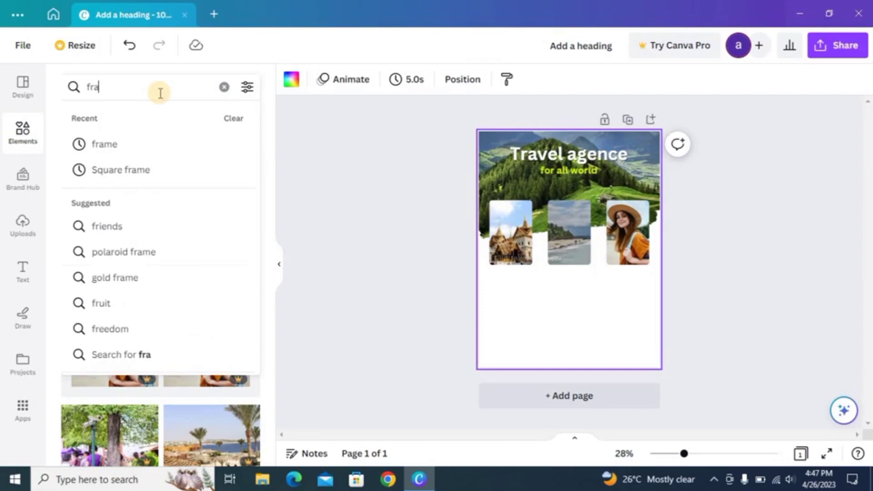
type("me")
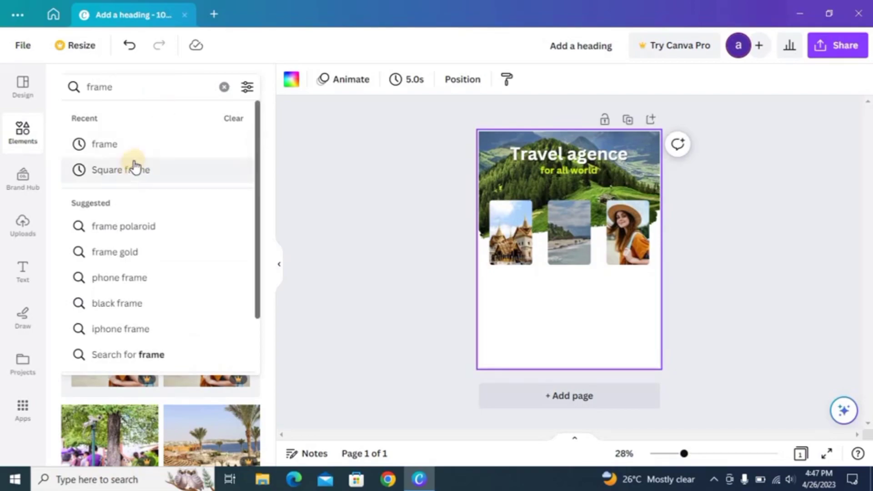
left_click(143, 154)
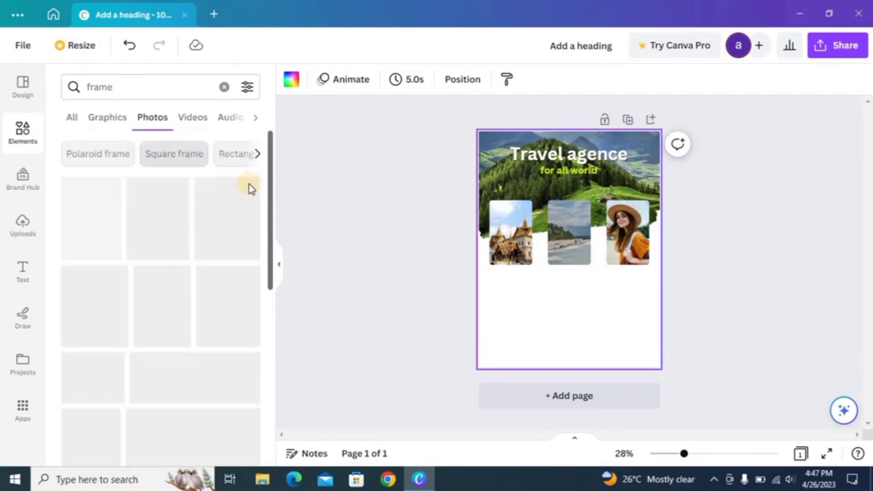
Filter the frame results to Graphics and add a thin rectangular border graphic to the page
left_click(72, 121)
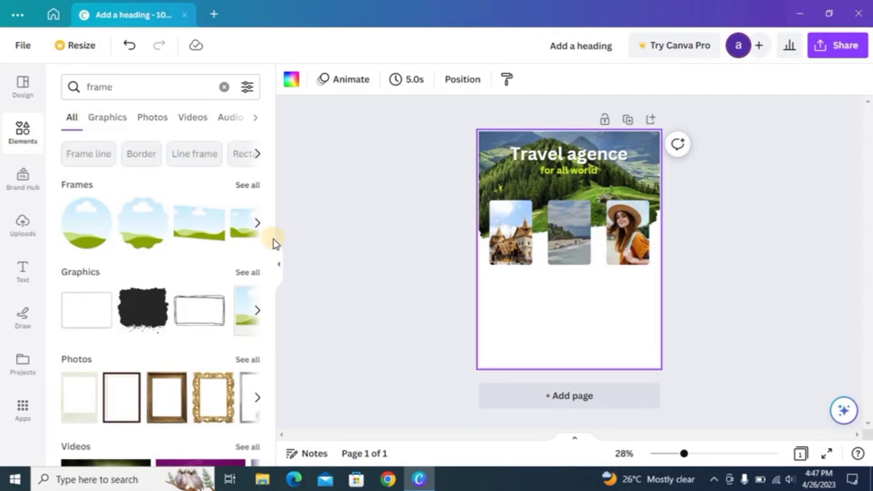
left_click_drag(269, 299, 292, 241)
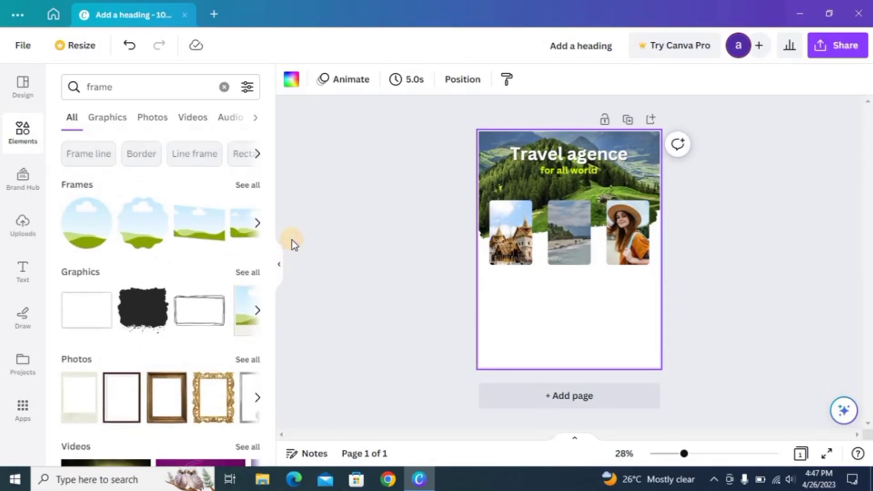
left_click(245, 273)
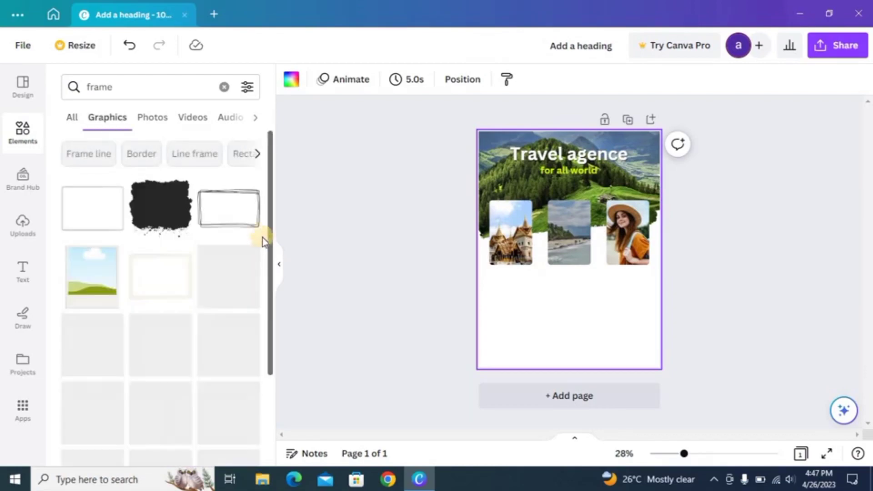
left_click_drag(269, 269, 284, 490)
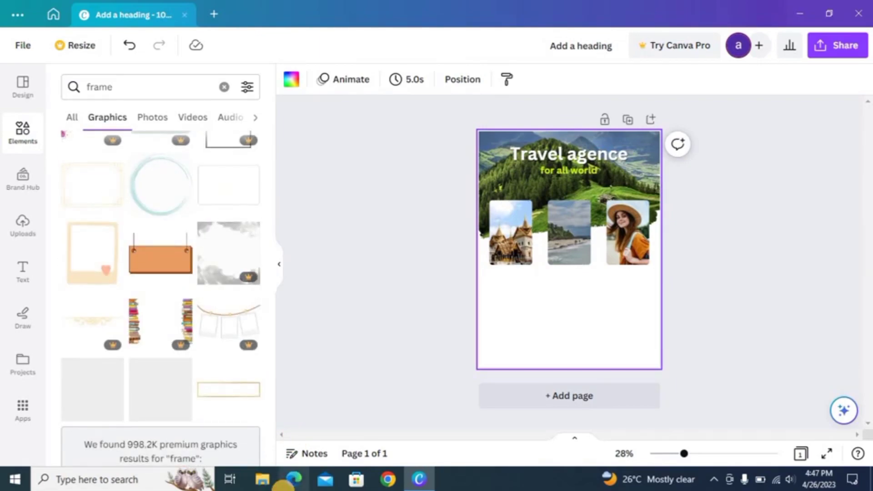
left_click(246, 401)
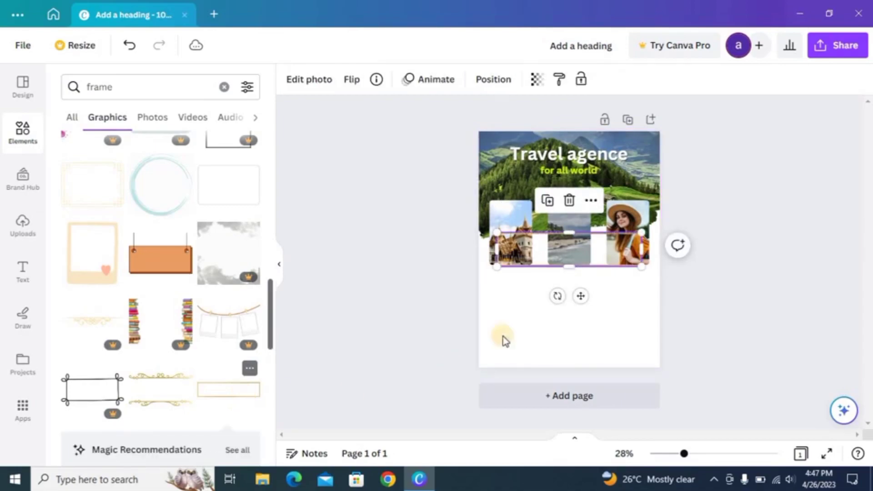
Move the frame to the page bottom and resize it into a thin full-width band
left_click_drag(544, 261, 523, 368)
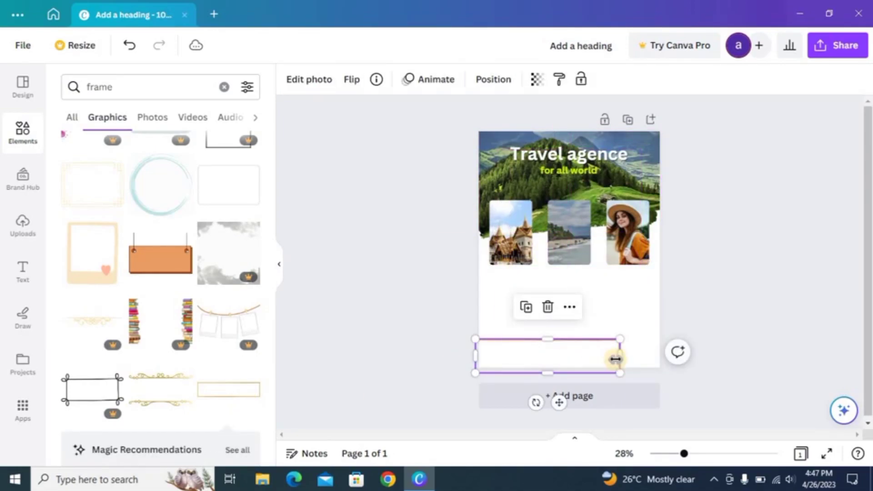
left_click_drag(620, 356, 652, 372)
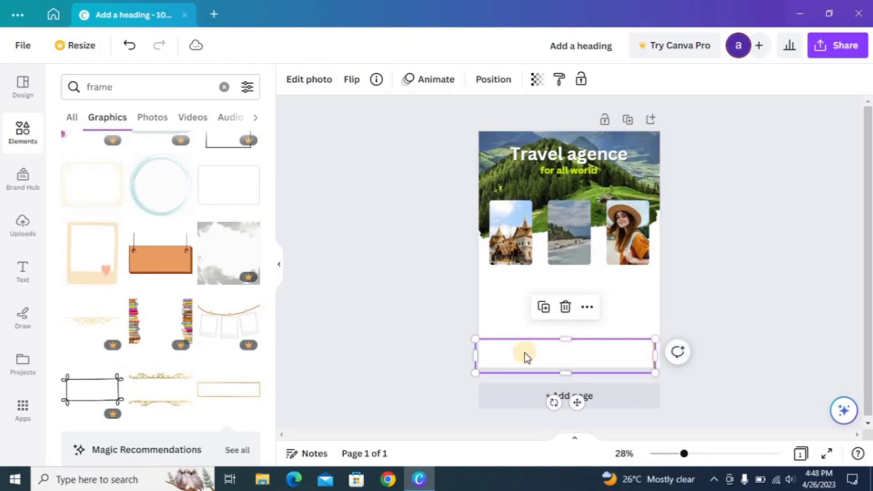
left_click_drag(471, 355, 478, 355)
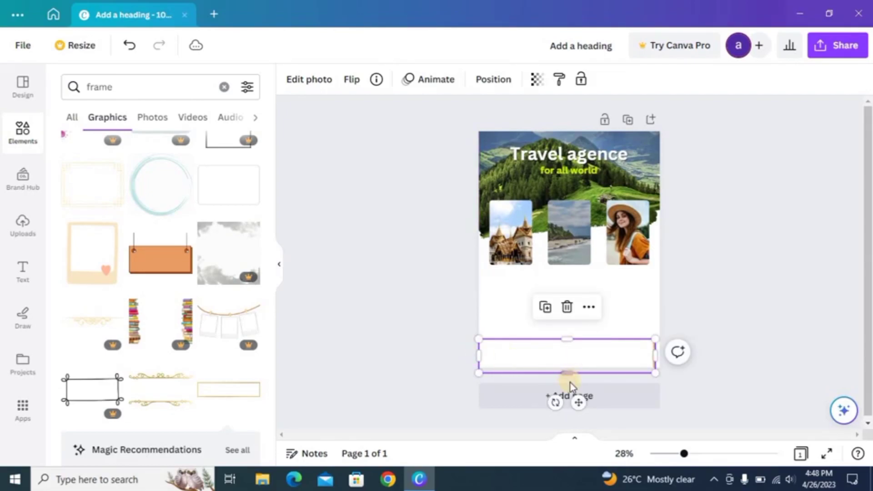
left_click_drag(566, 375, 566, 344)
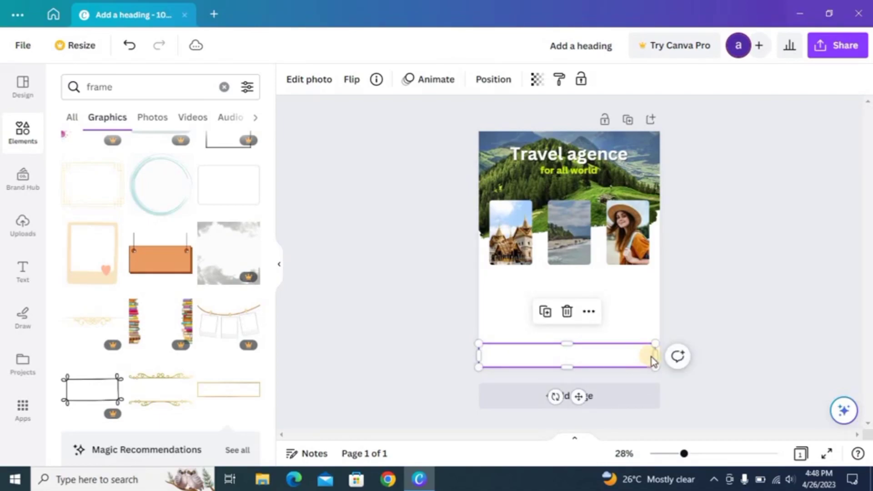
left_click_drag(654, 355, 661, 357)
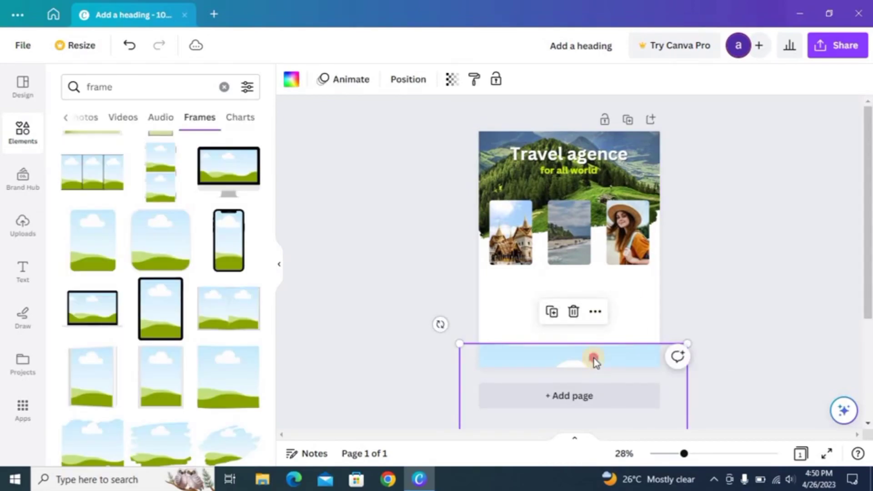
left_click(295, 87)
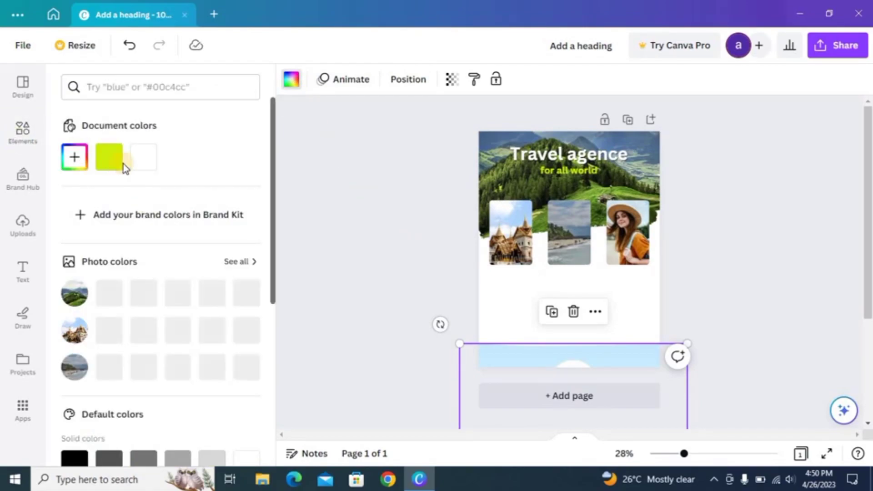
left_click(83, 168)
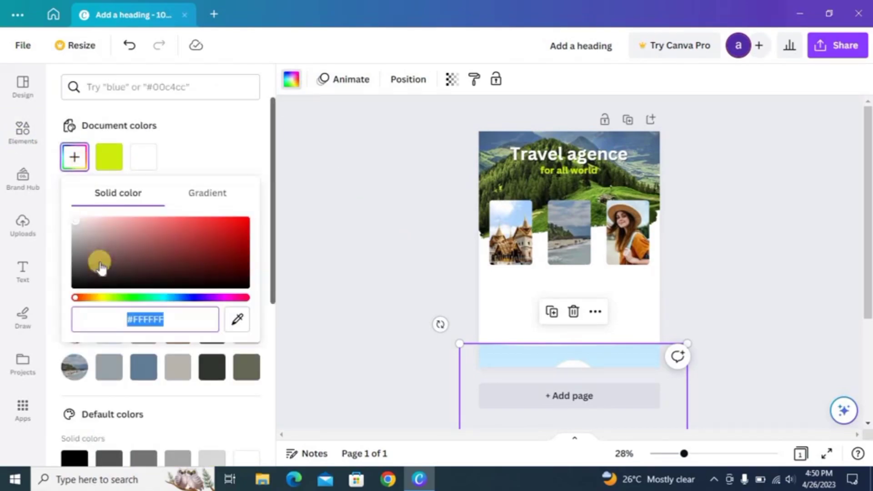
Fill the bottom band with a custom bright yellow, #EFE60E
left_click(106, 298)
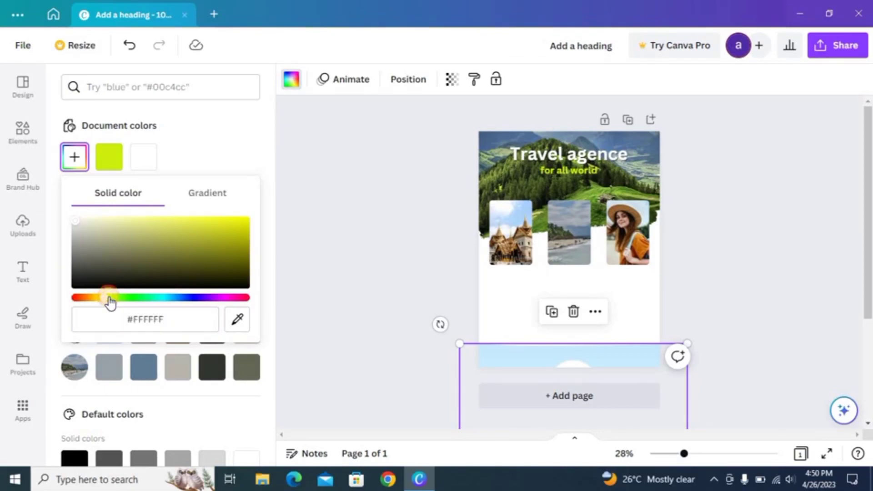
left_click(109, 297)
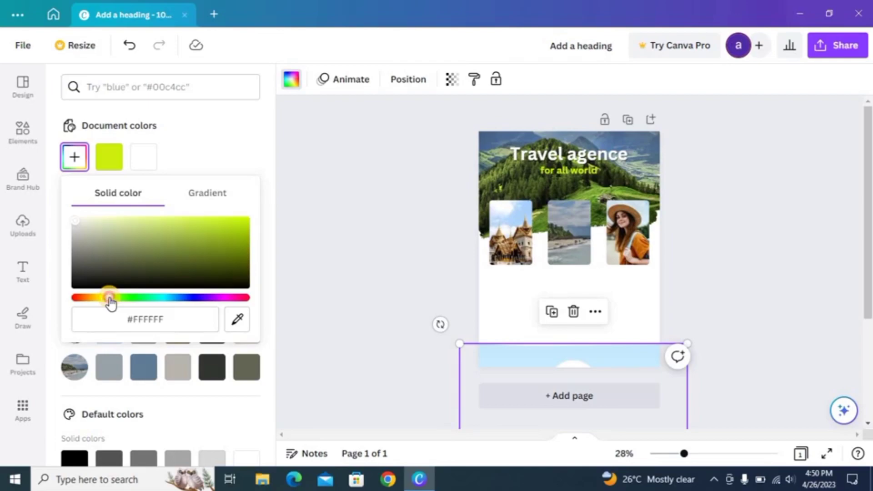
left_click(208, 195)
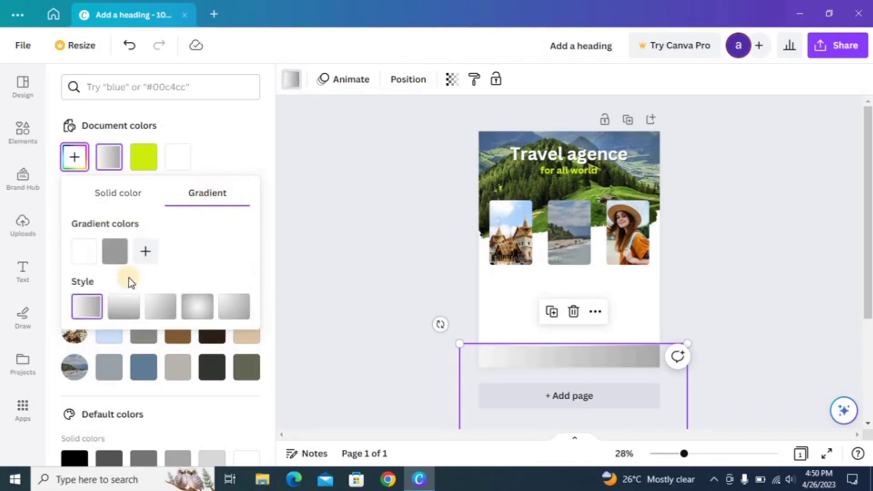
left_click(137, 168)
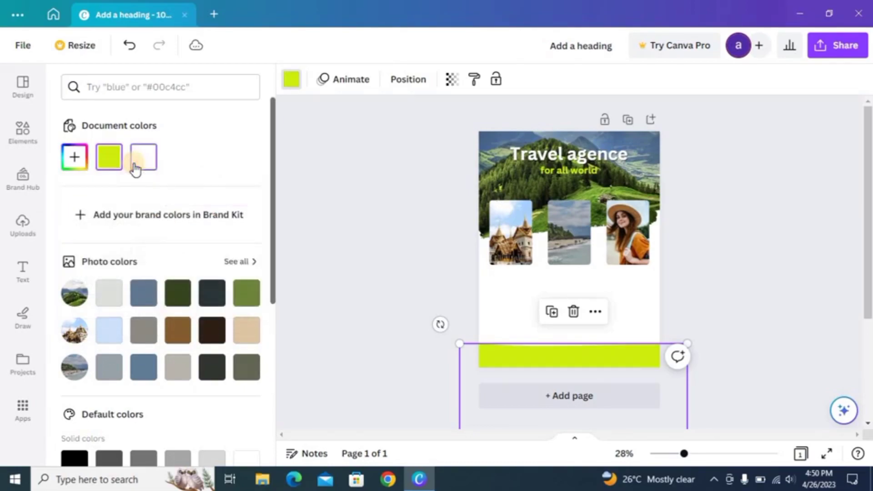
left_click(81, 167)
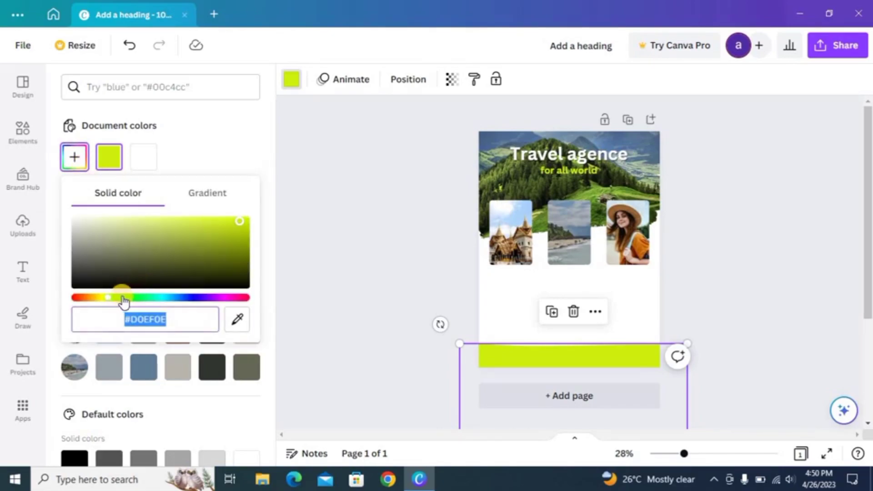
left_click_drag(123, 301, 112, 302)
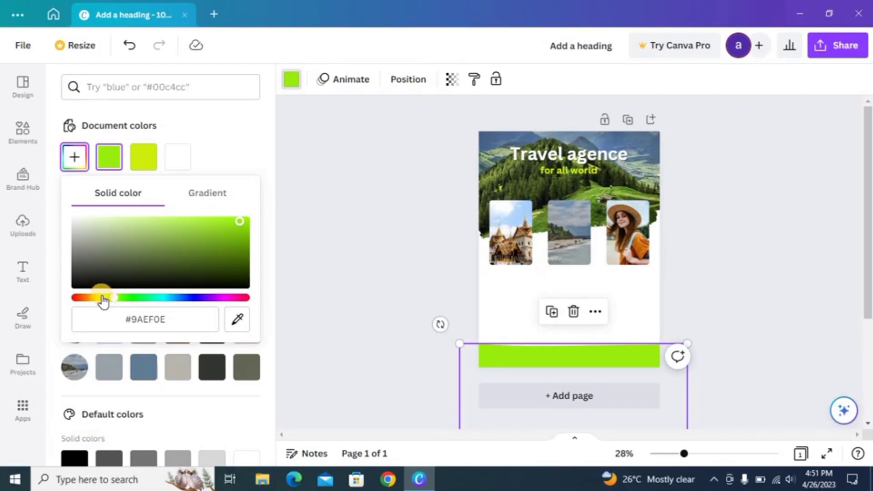
left_click_drag(105, 301, 101, 301)
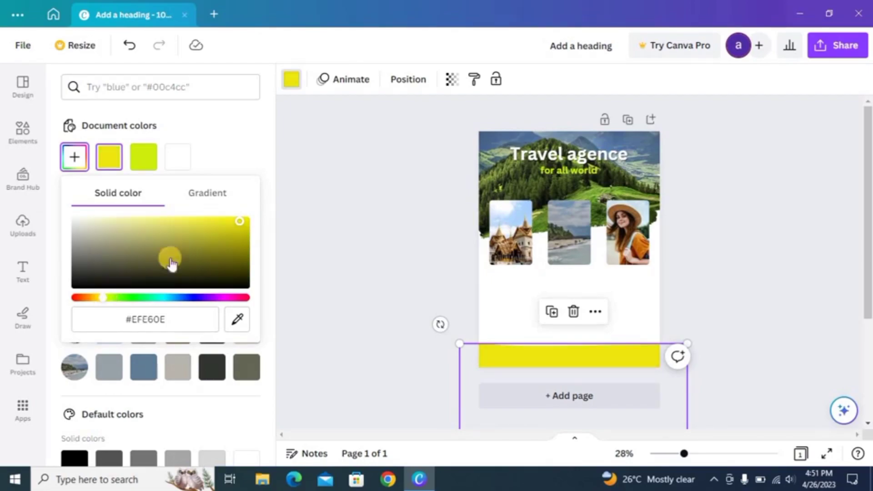
left_click(290, 227)
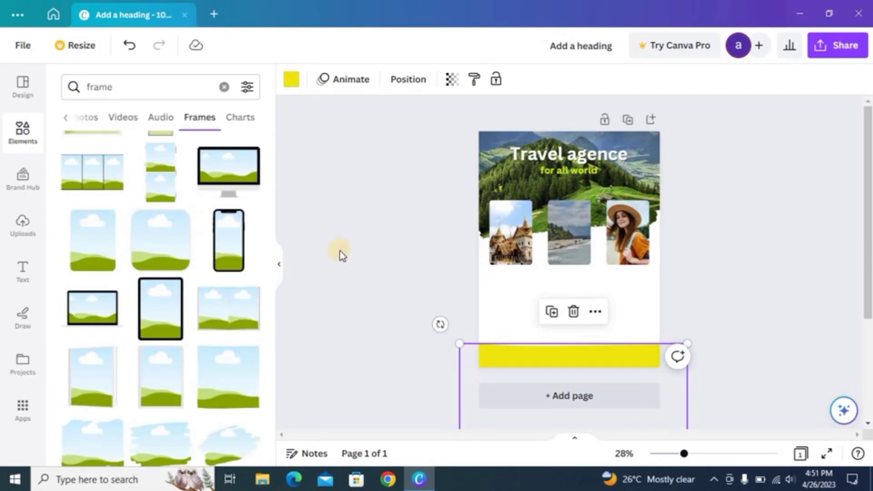
Add a non-bold heading text box containing the website address
left_click(20, 277)
left_click(129, 249)
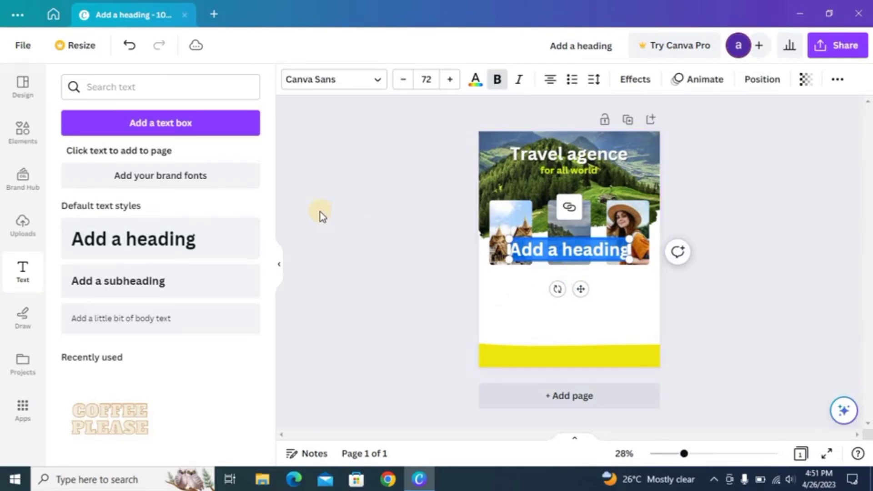
left_click(129, 46)
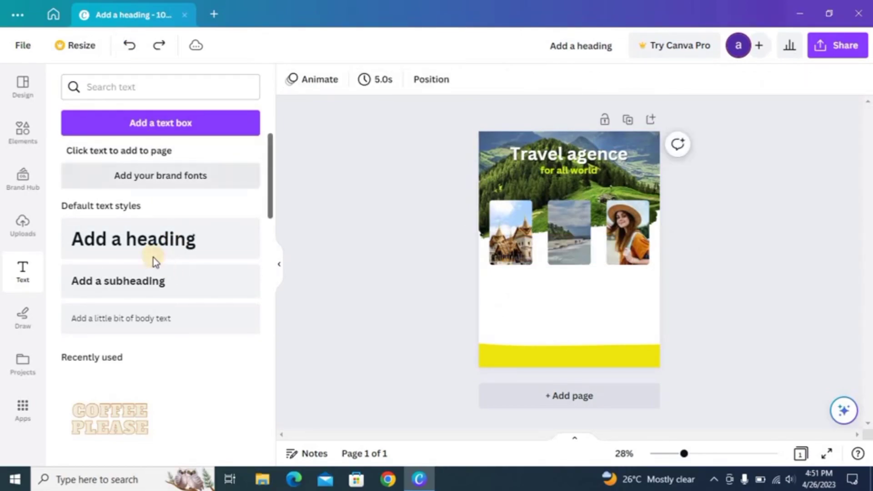
left_click(230, 236)
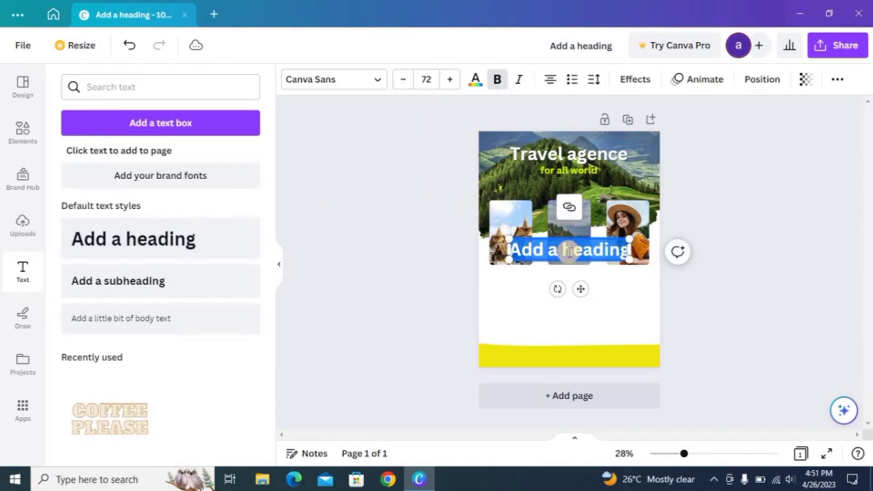
key("BackSpace")
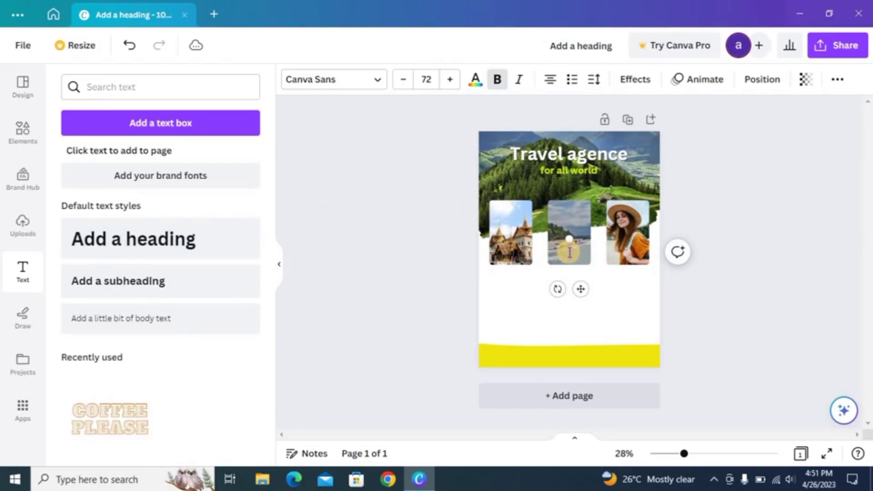
key("ctrl+b")
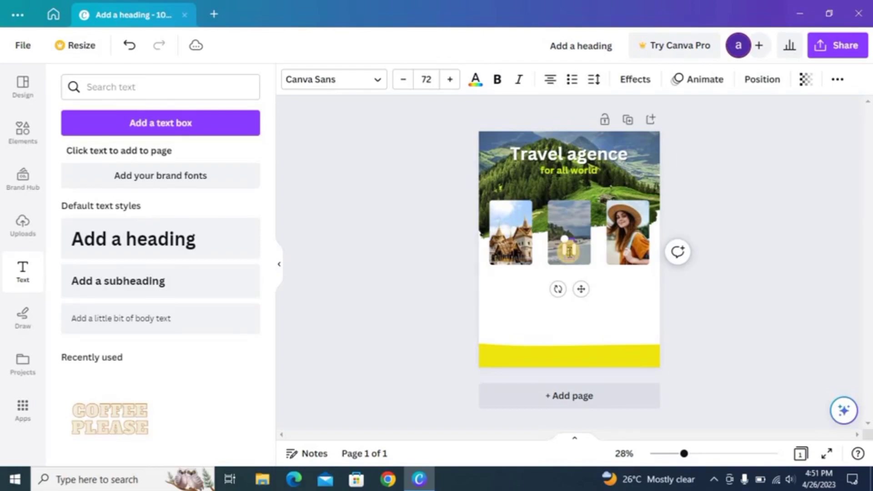
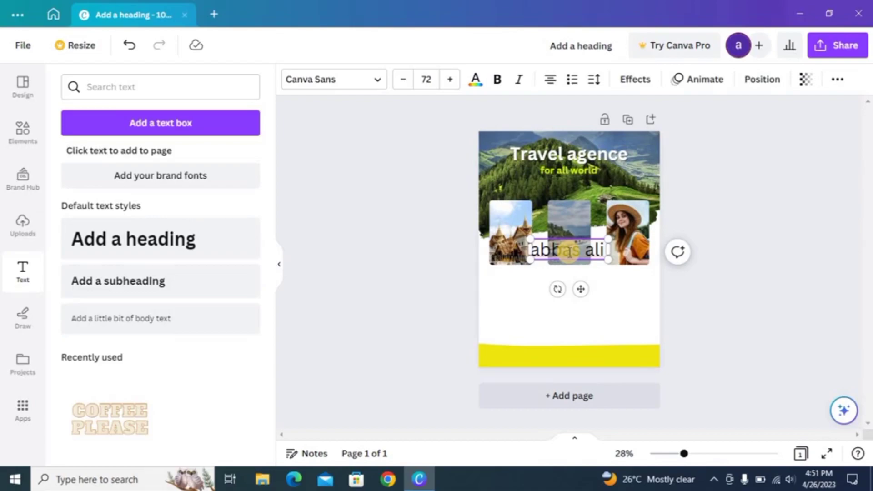
type(".com")
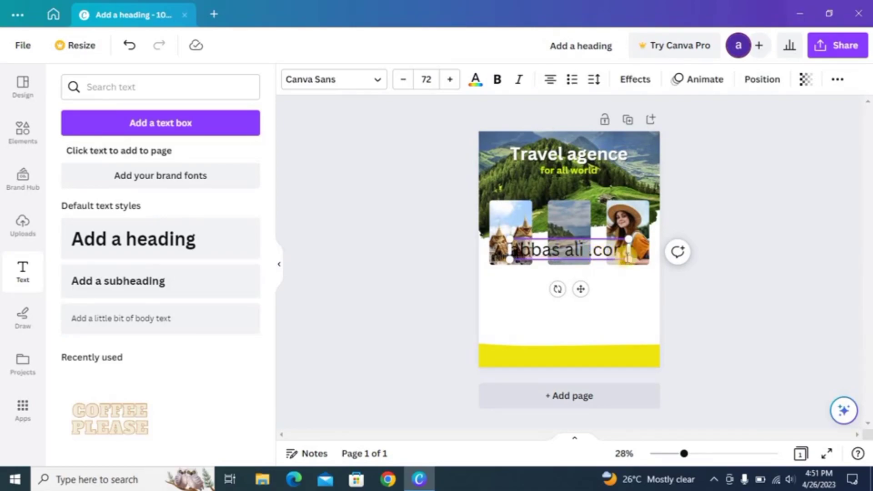
Shrink the website text, make it bold, and place it at the yellow band's right end
left_click_drag(632, 263, 594, 254)
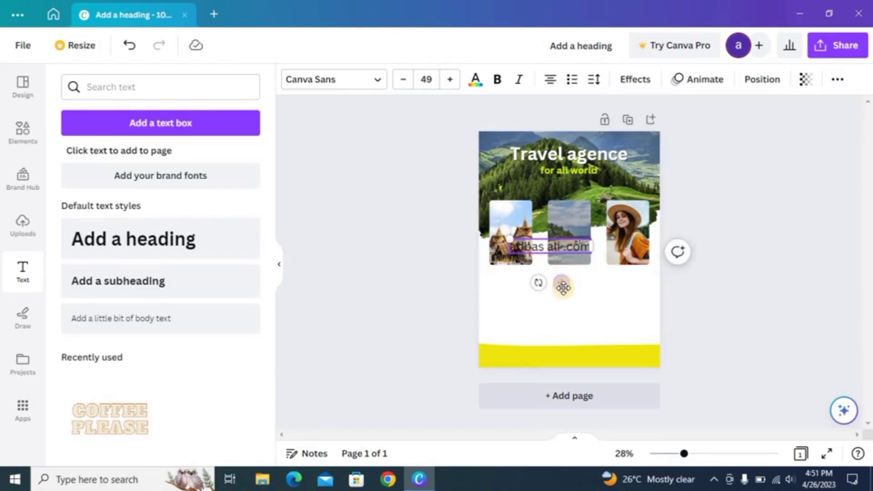
left_click_drag(562, 285, 630, 396)
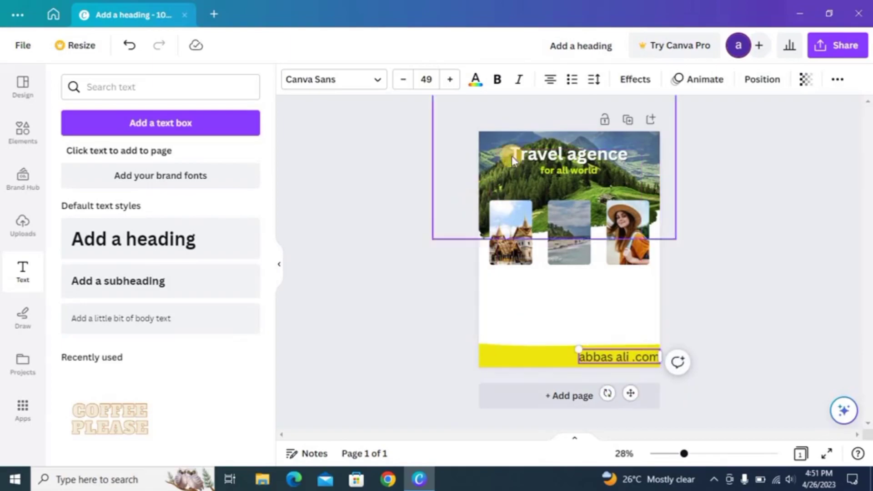
left_click(499, 82)
left_click(146, 89)
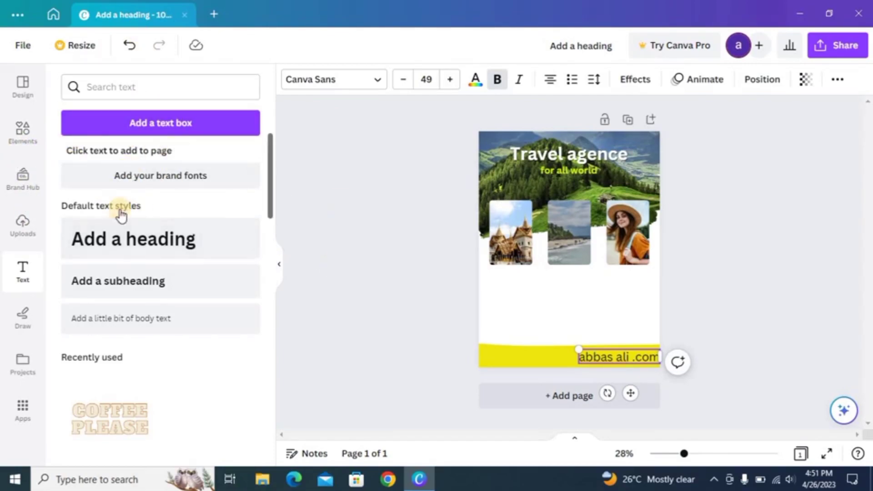
Add a new non-bold heading text box containing the phone number
left_click(120, 228)
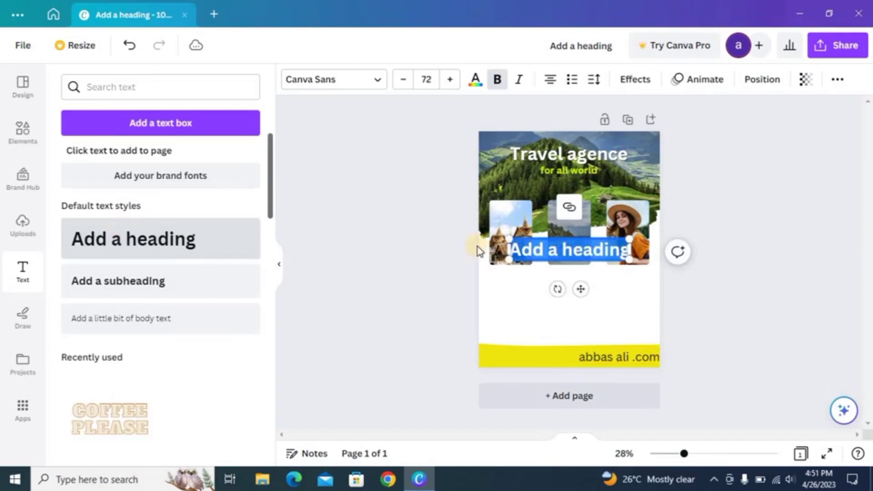
left_click(532, 251)
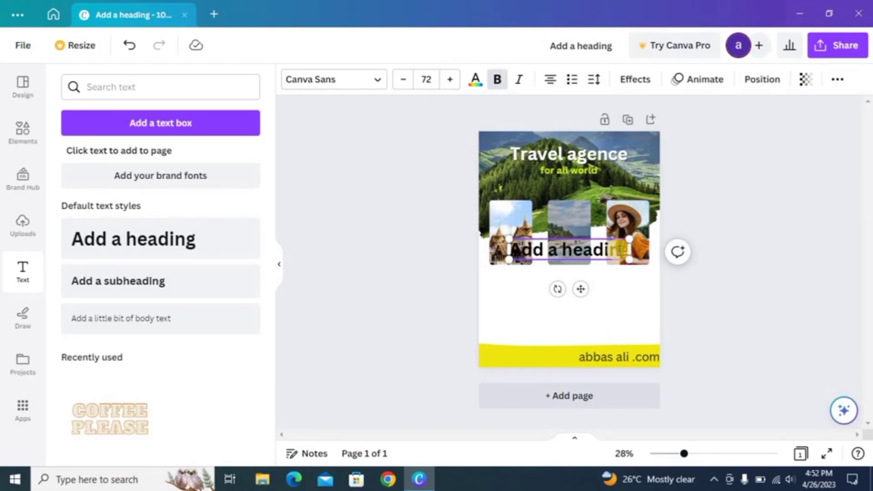
triple_click(620, 250)
key("BackSpace")
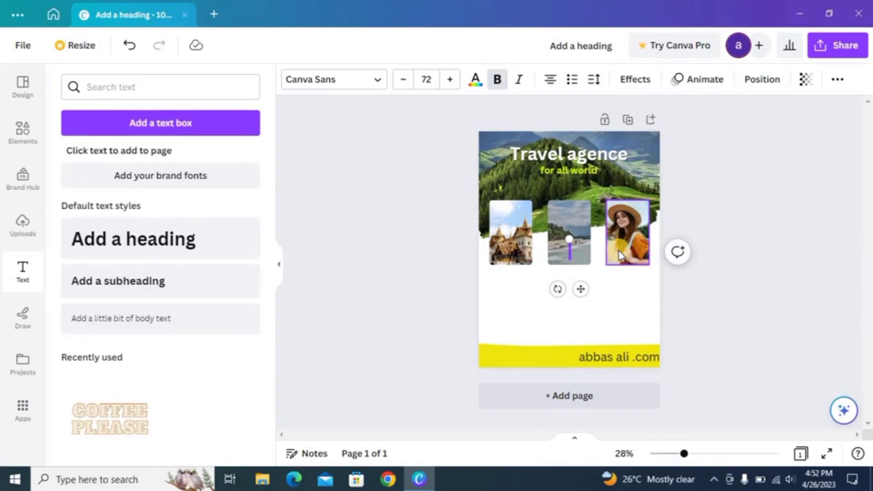
key("ctrl+b")
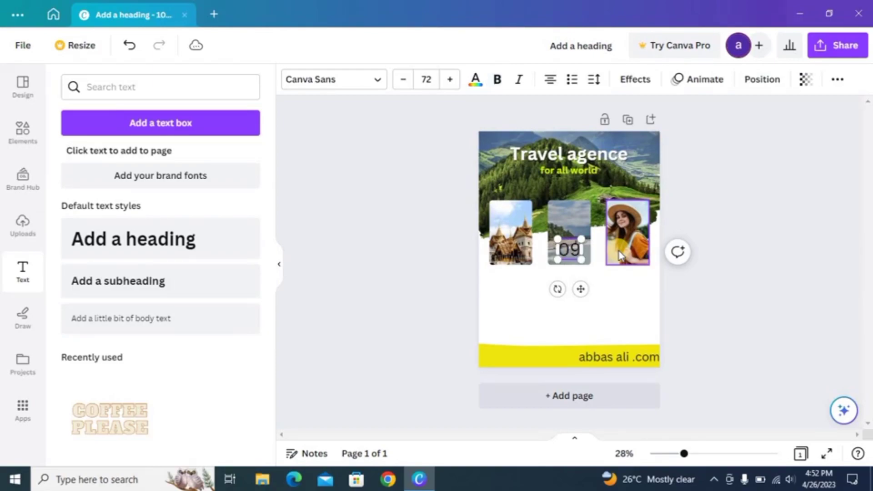
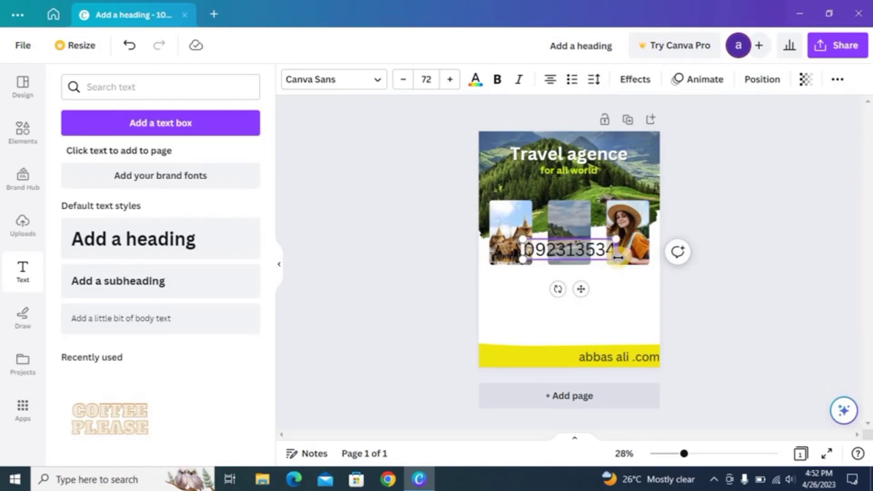
left_click(582, 288)
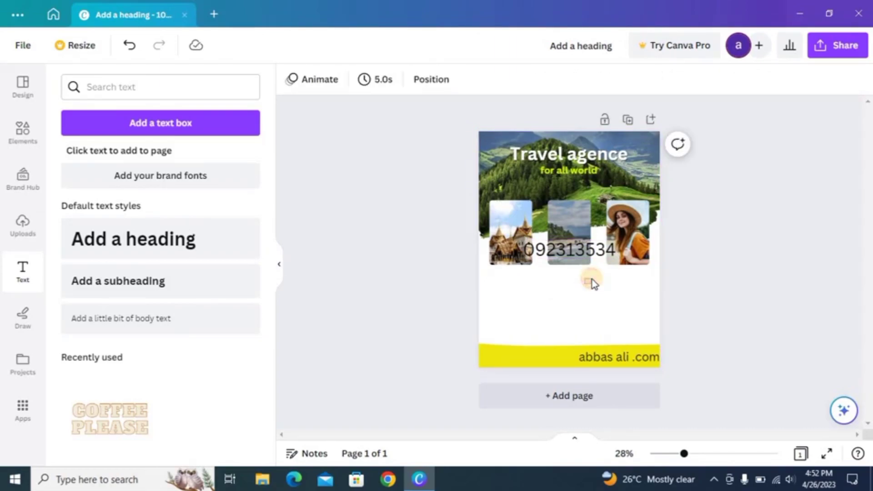
Shrink the phone number to size 53.7 and place it at the yellow banner's left end
left_click_drag(589, 254, 534, 393)
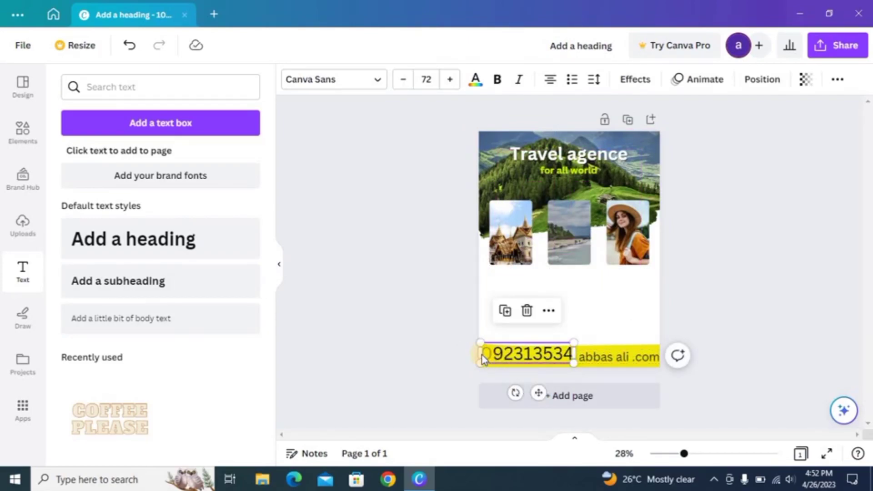
left_click_drag(483, 364, 505, 361)
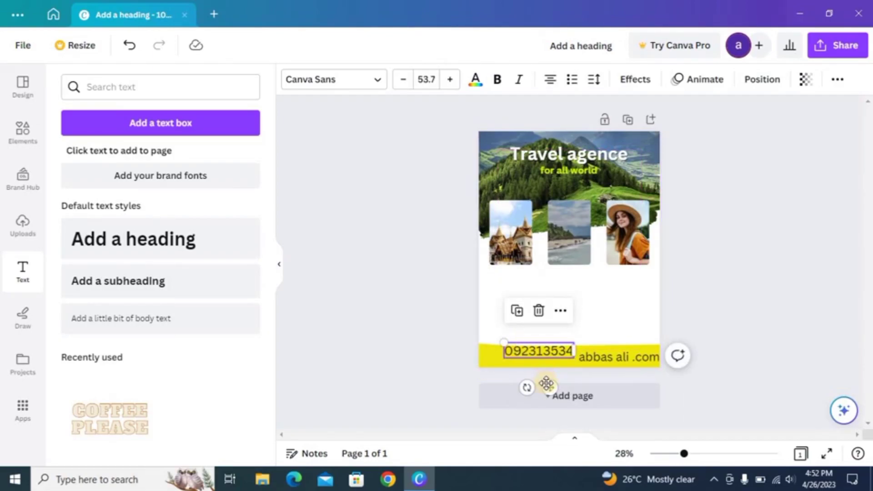
left_click_drag(549, 388, 531, 389)
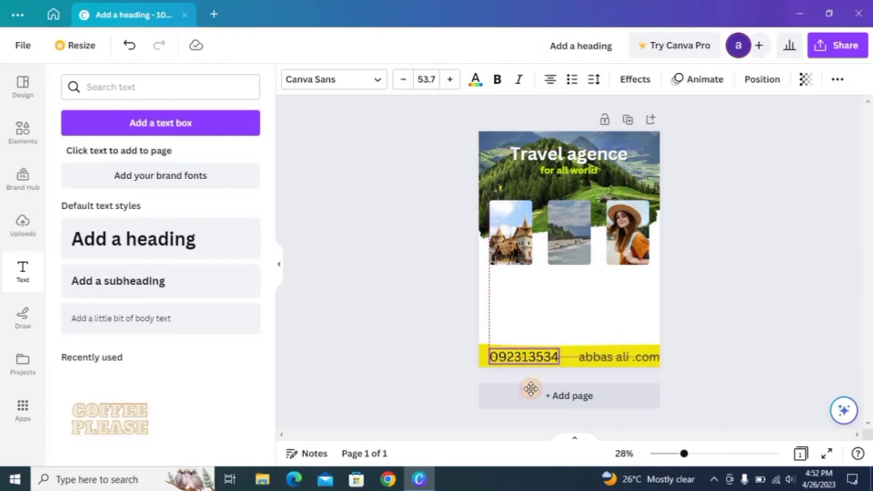
left_click(573, 358)
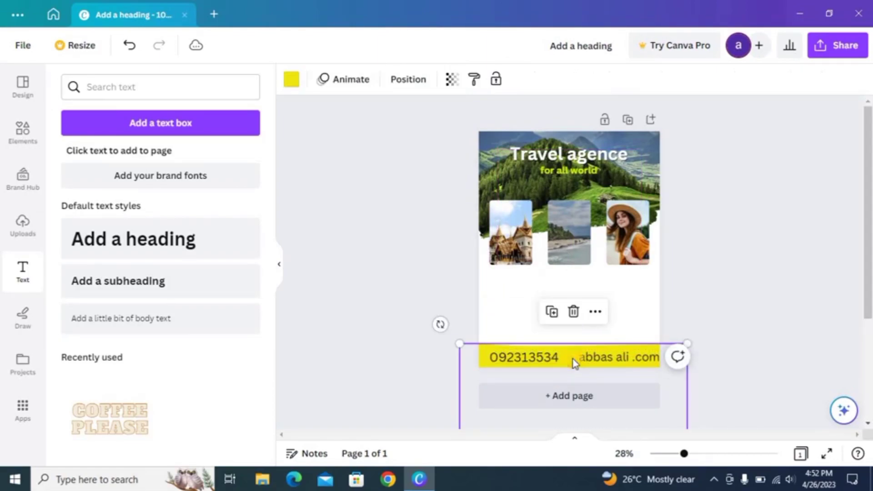
Search the Elements library for email icons and browse all result types
left_click(23, 134)
left_click(123, 91)
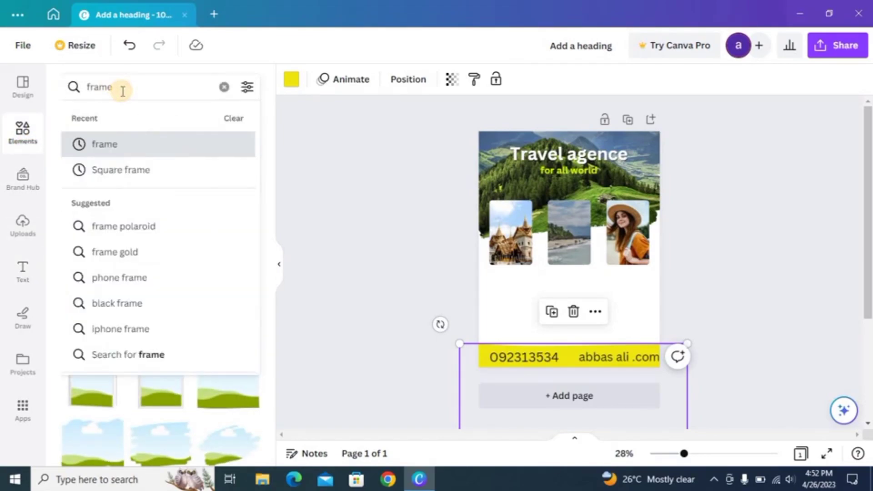
key("BackSpace")
key("BackSpace")
key("BackSpace")
key("BackSpace")
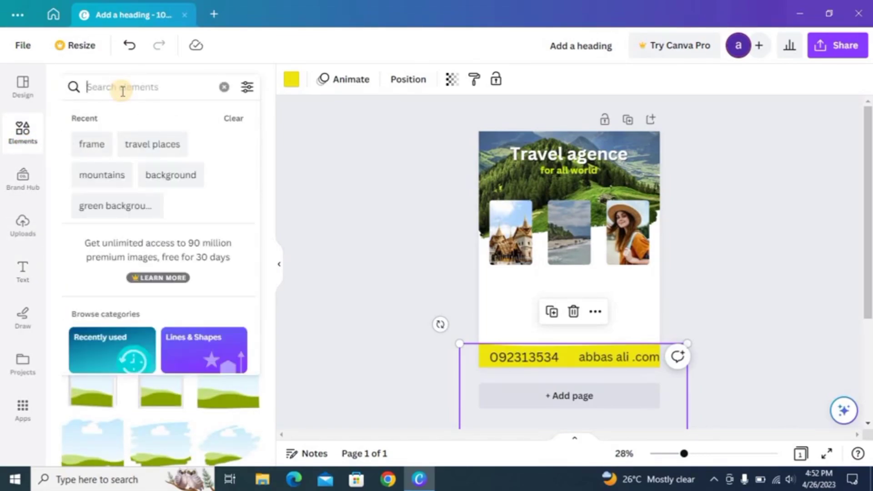
type("e")
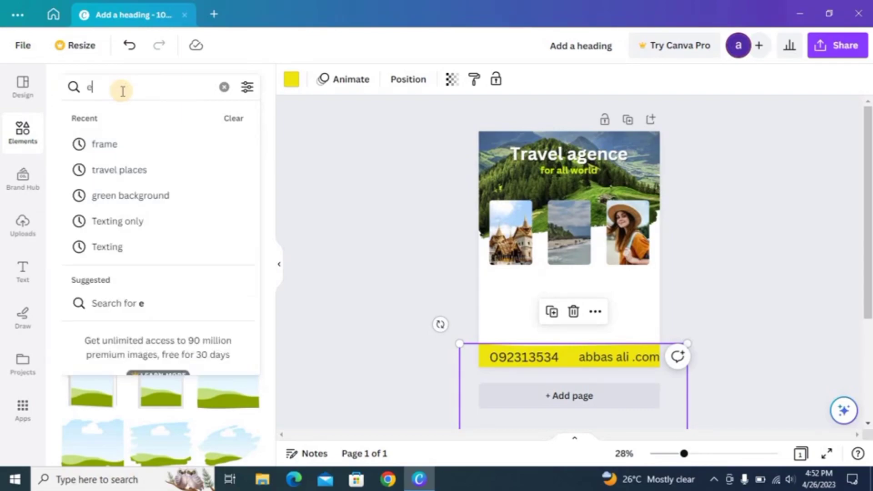
type("mil")
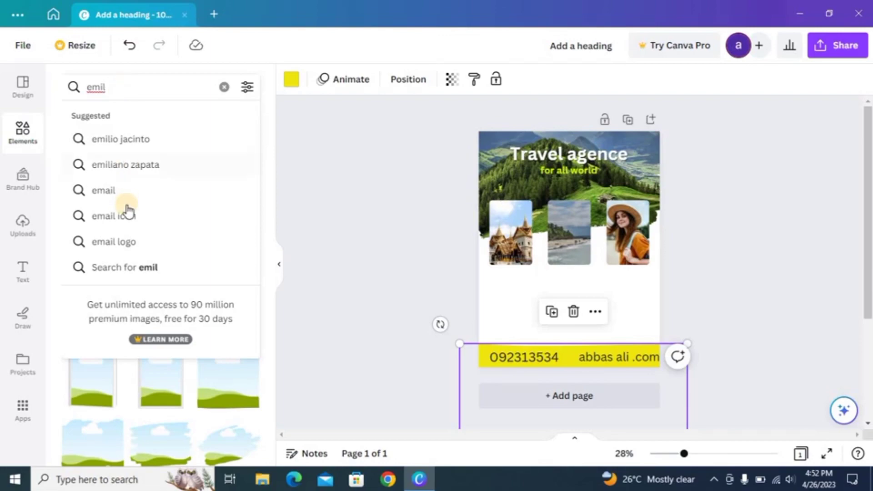
left_click(126, 207)
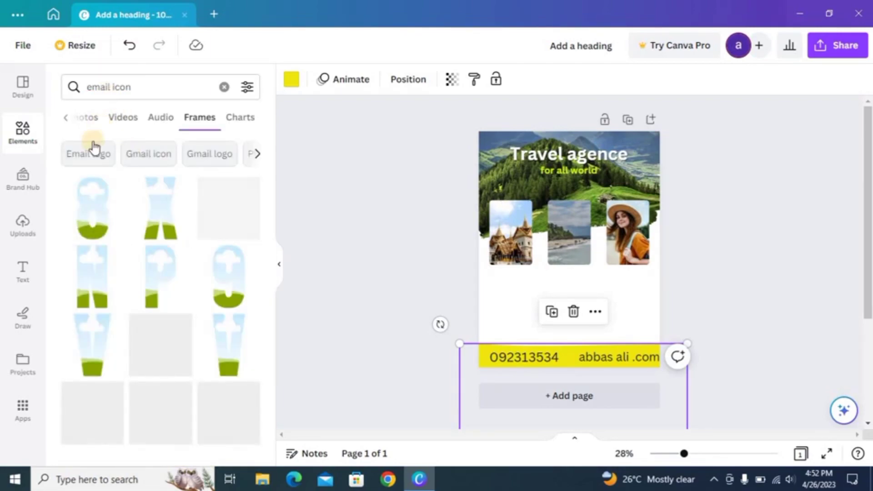
left_click(84, 127)
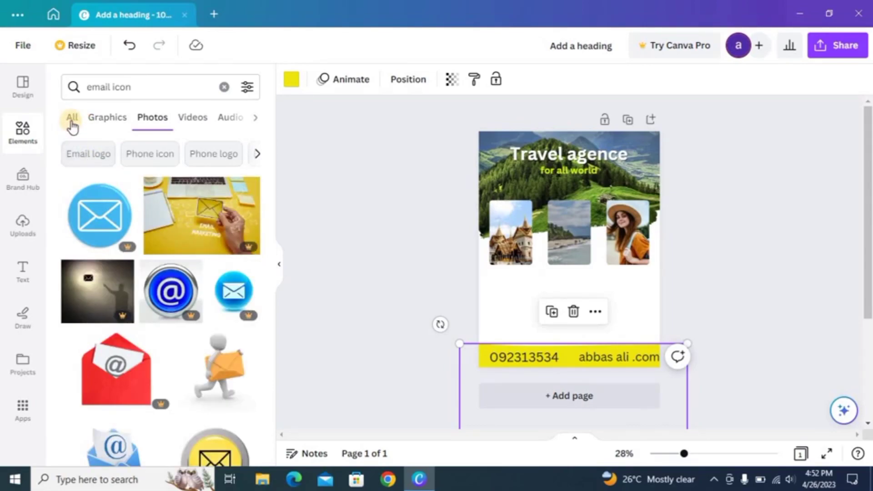
left_click(71, 120)
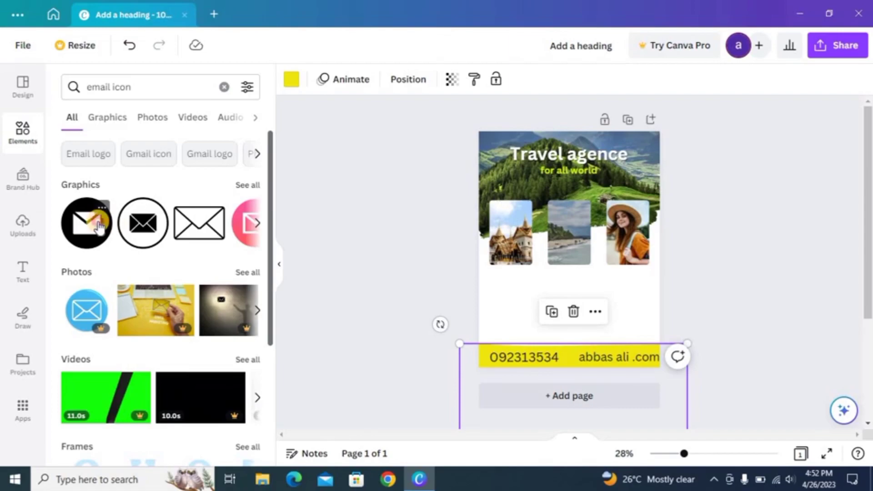
Add the black circular envelope icon, shrink it and place it on the yellow banner
left_click(99, 226)
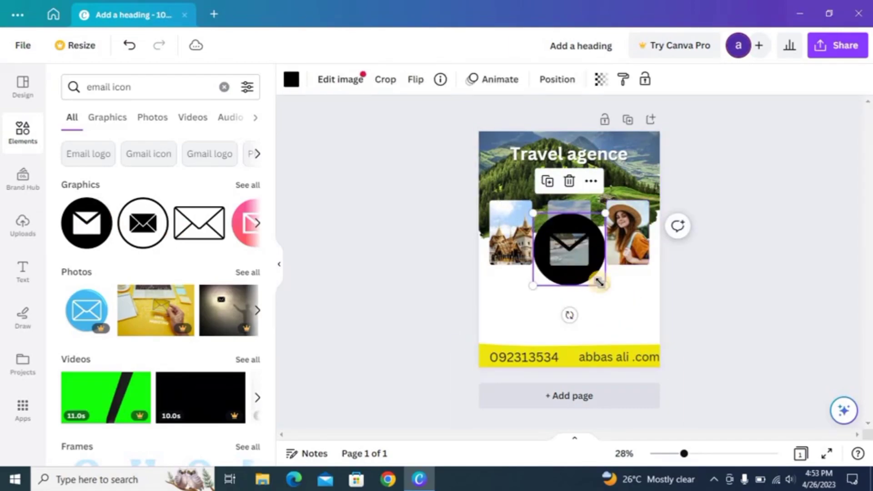
left_click_drag(604, 283, 572, 362)
left_click(500, 342)
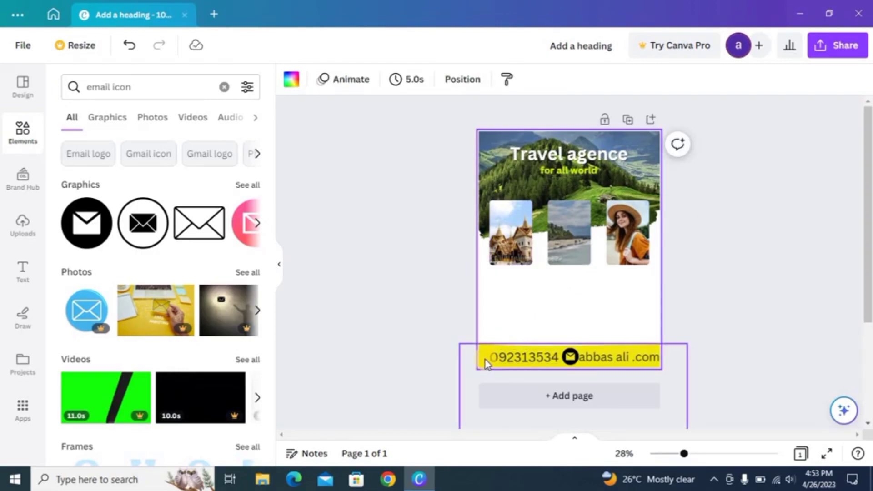
left_click(485, 359)
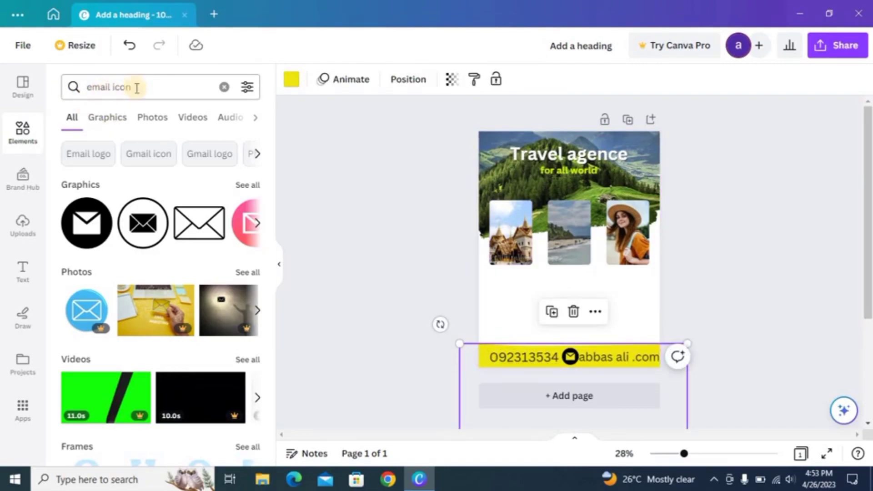
left_click(115, 87)
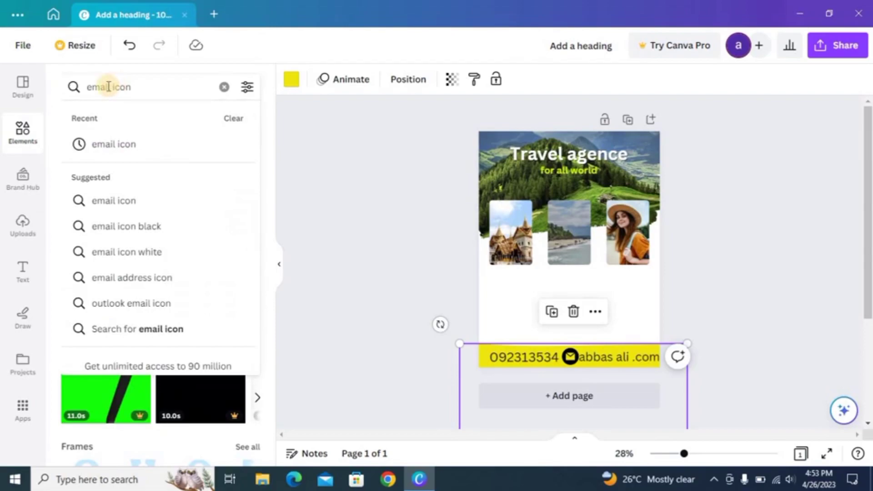
Search for 'call' icons and place an 81x81 black phone icon before the phone number
key("Return")
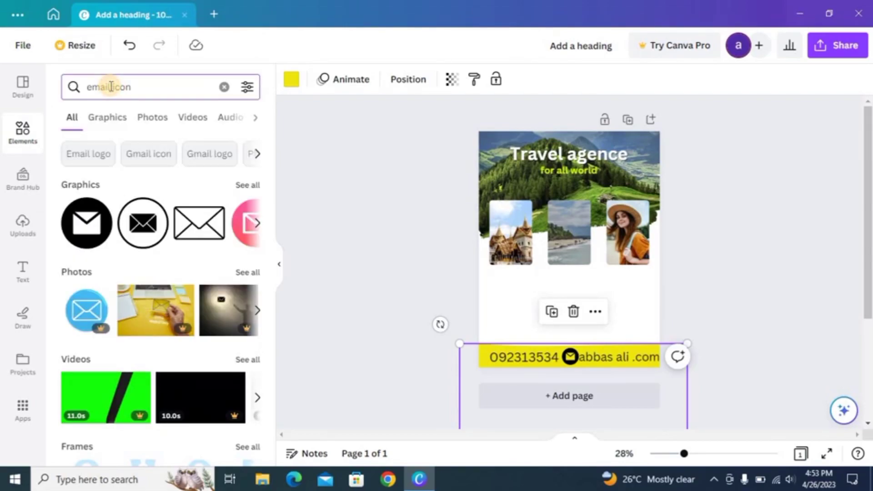
left_click(111, 87)
key("BackSpace")
key("BackSpace")
key("BackSpace")
key("BackSpace")
key("BackSpace")
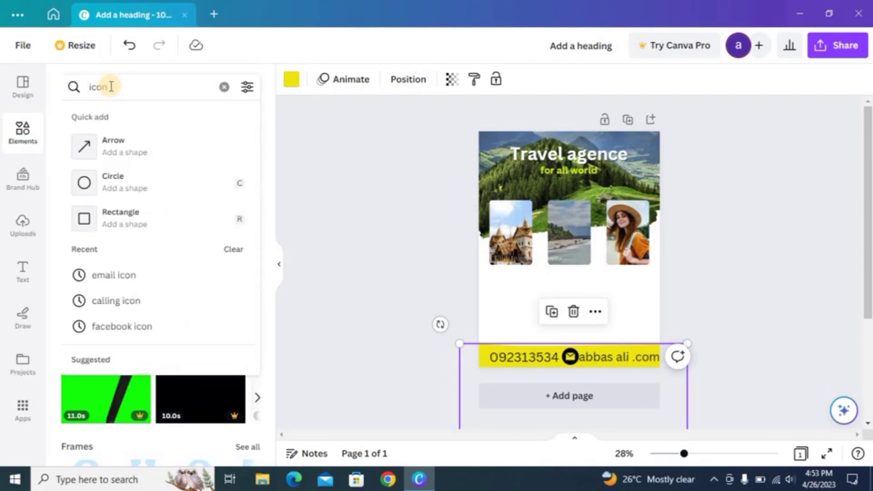
type("call")
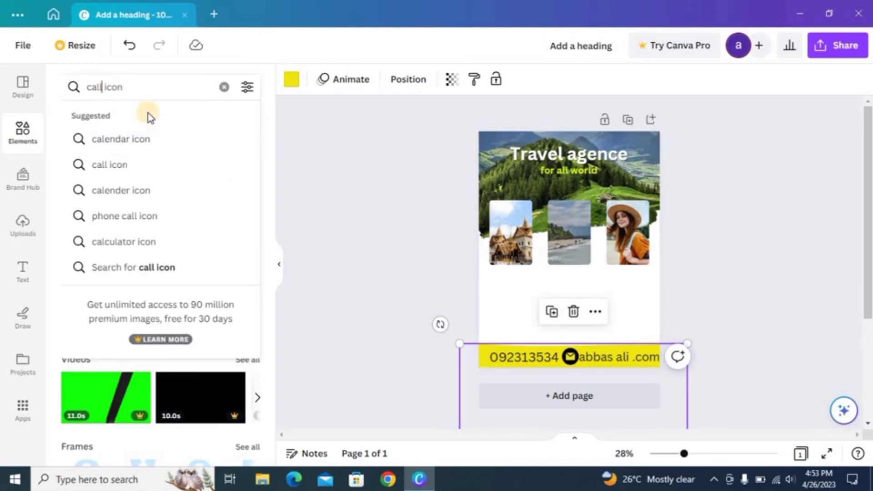
key("Return")
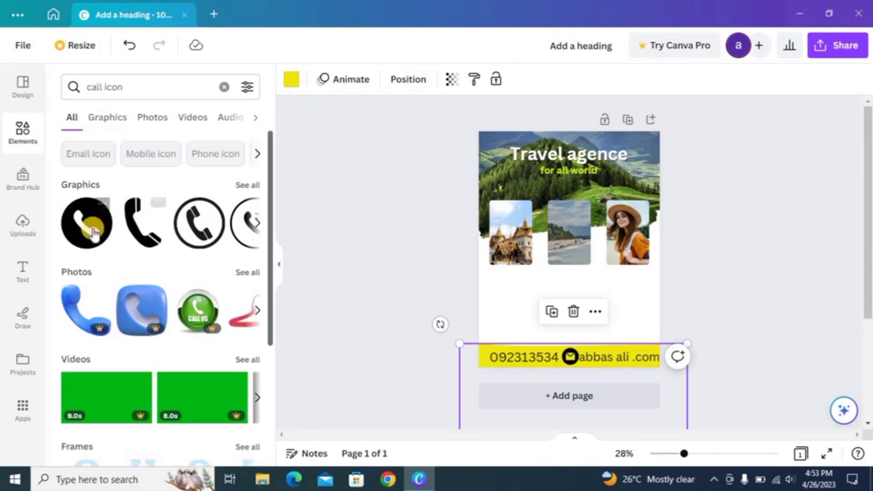
left_click(86, 223)
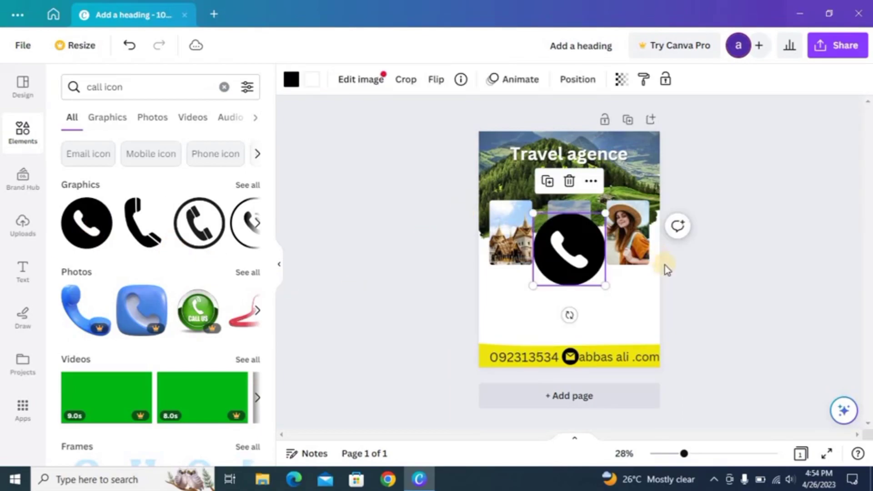
left_click_drag(605, 285, 493, 361)
left_click(575, 301)
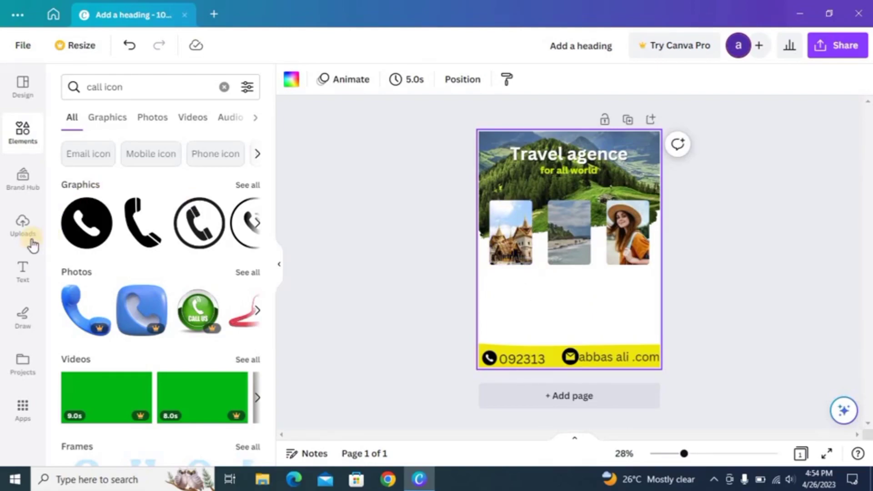
Add a new heading text box and move it below the photo row
left_click(23, 273)
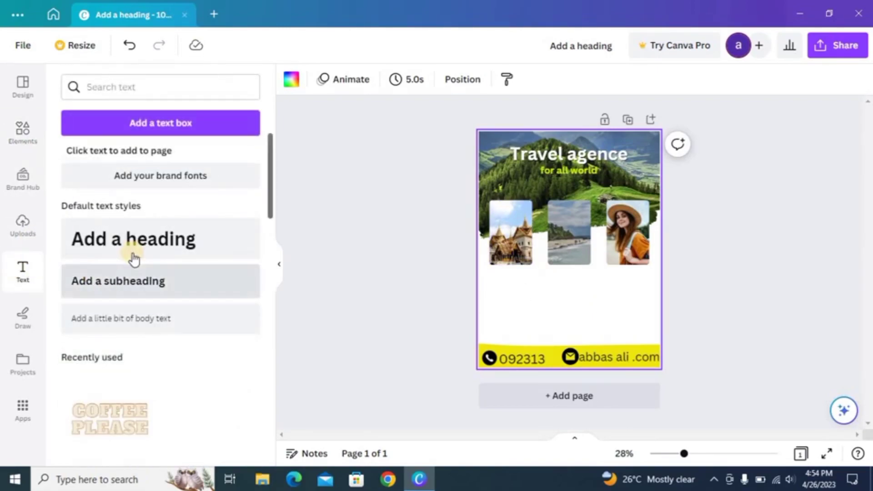
left_click(156, 256)
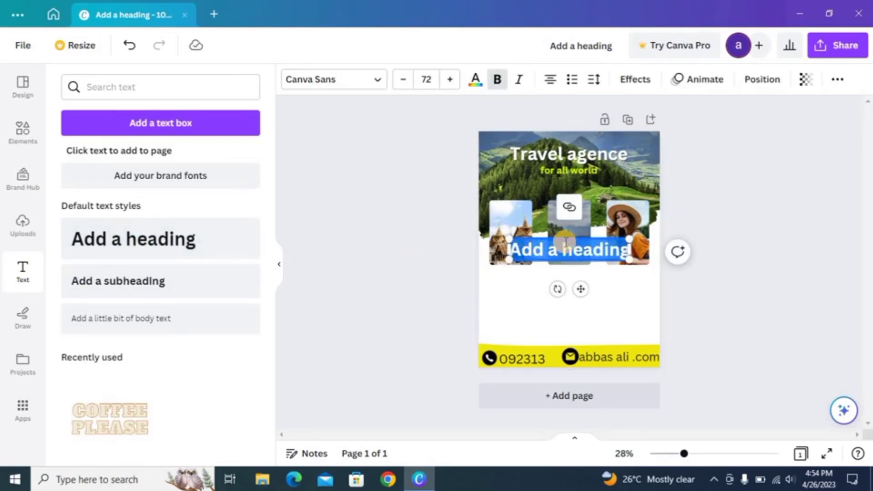
left_click_drag(557, 273, 556, 298)
Type the heading text 'About company:', correcting the spelling mistakes along the way
key("BackSpace")
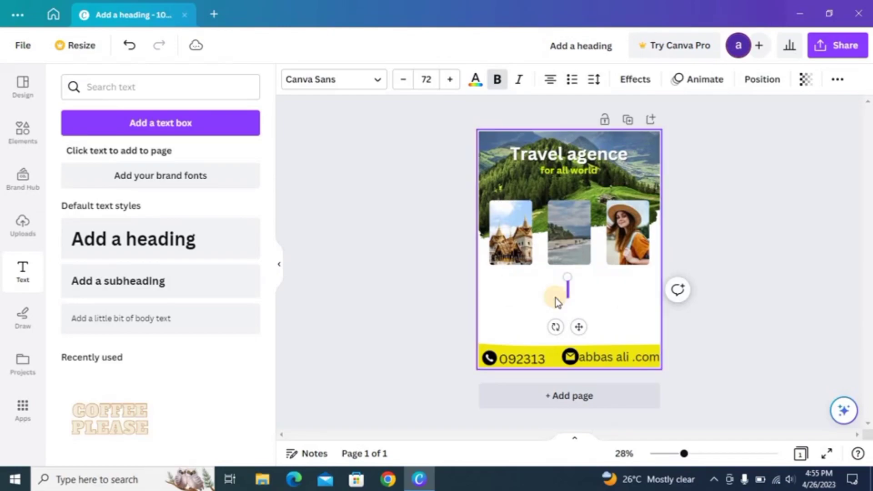
type("a")
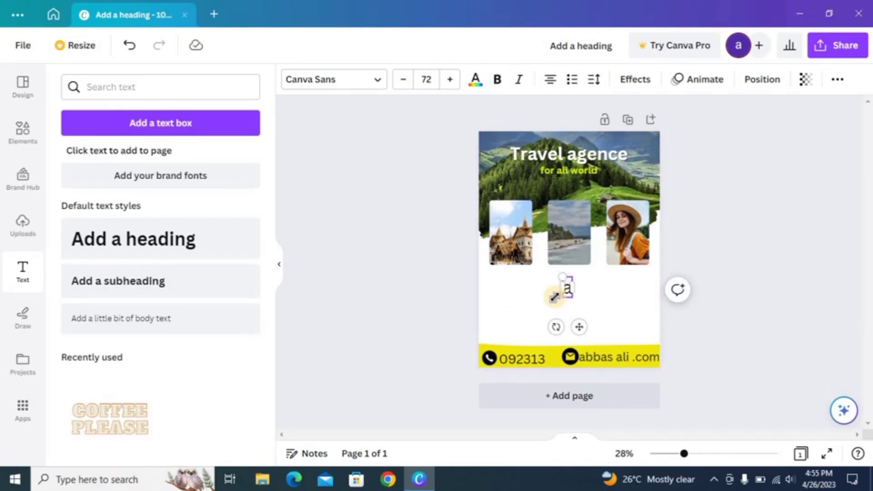
key("BackSpace")
type("A")
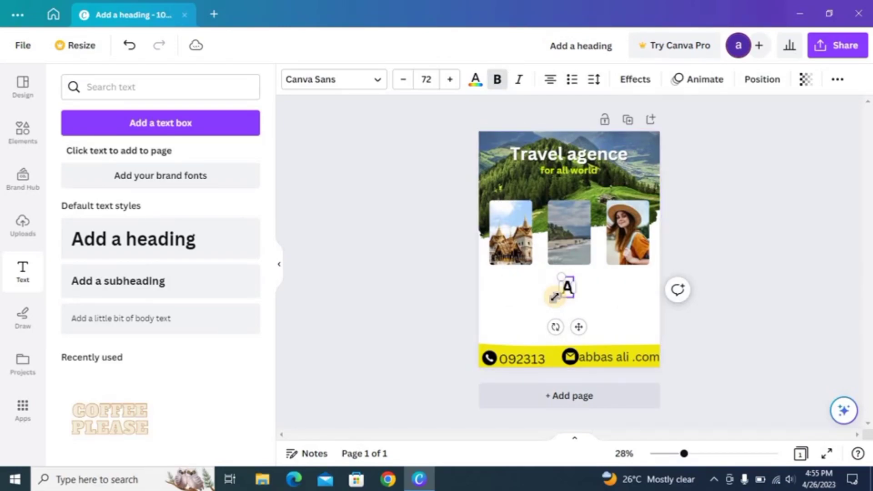
type("ba")
type("ut")
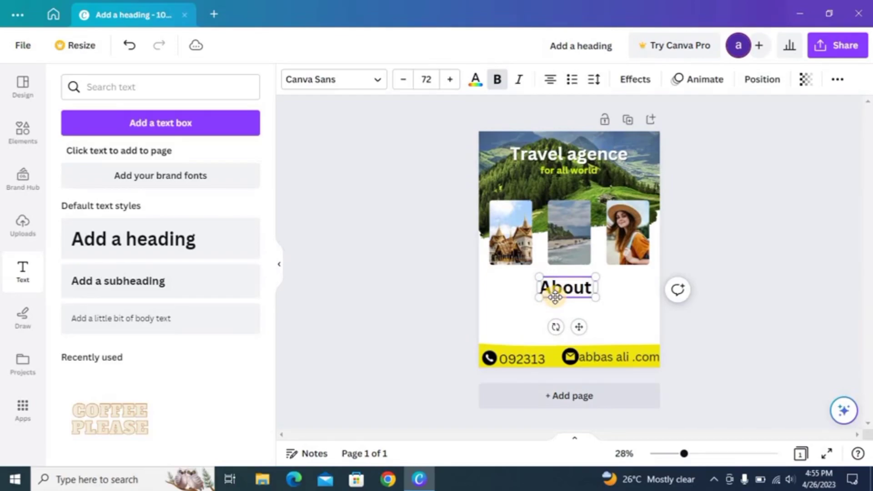
type(" in")
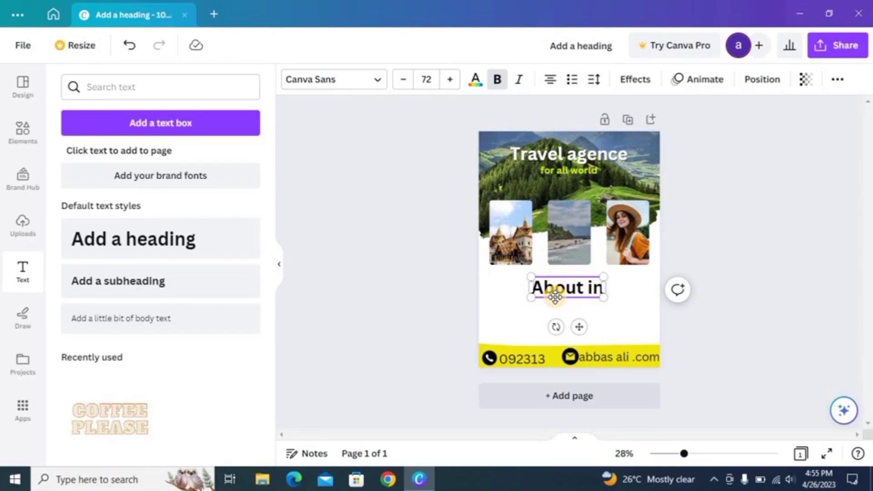
key("BackSpace")
key("BackSpace")
key("BackSpace")
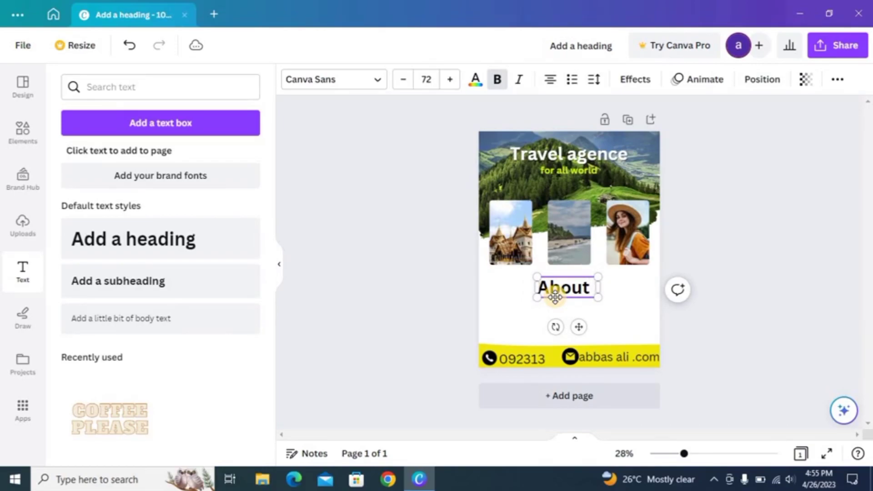
type("com")
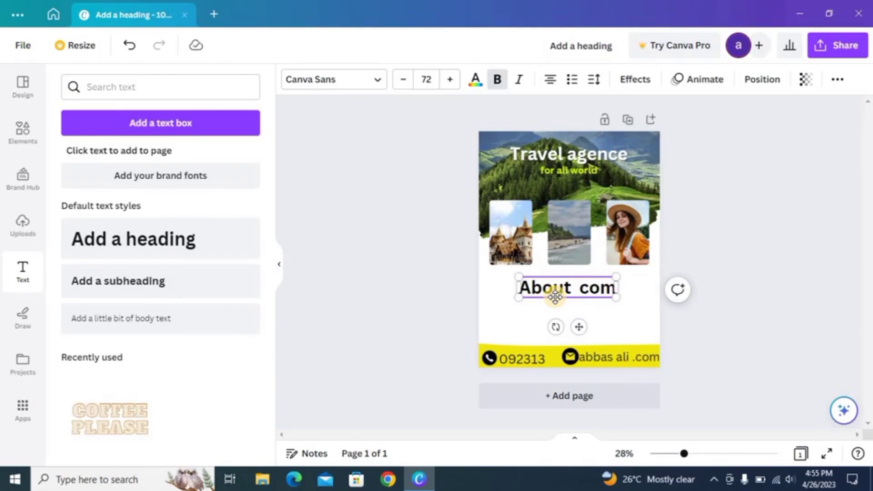
type("peny")
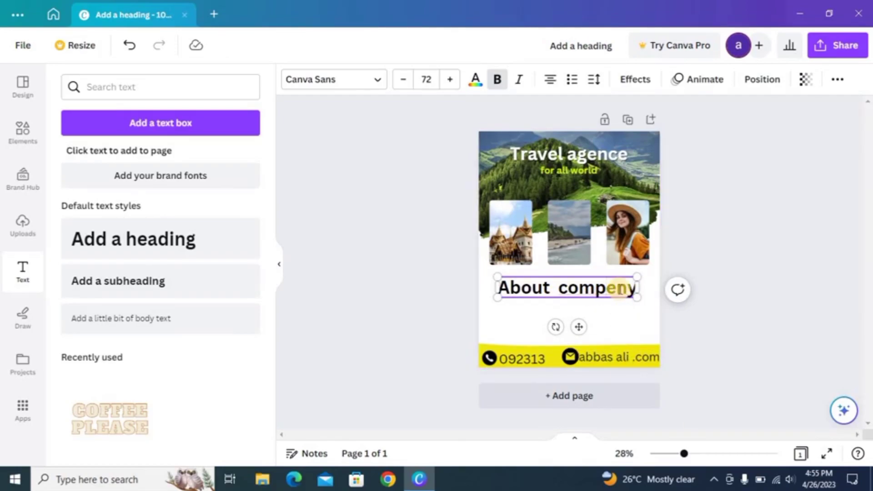
type("a")
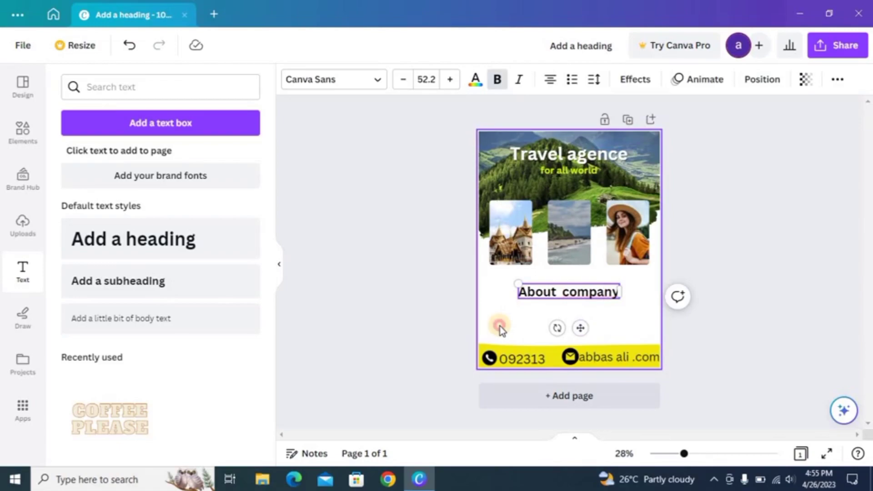
left_click(500, 326)
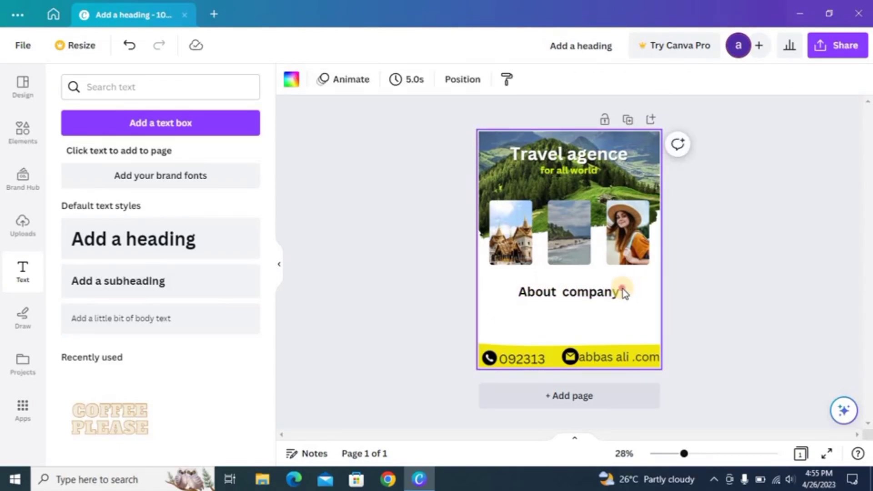
left_click(608, 302)
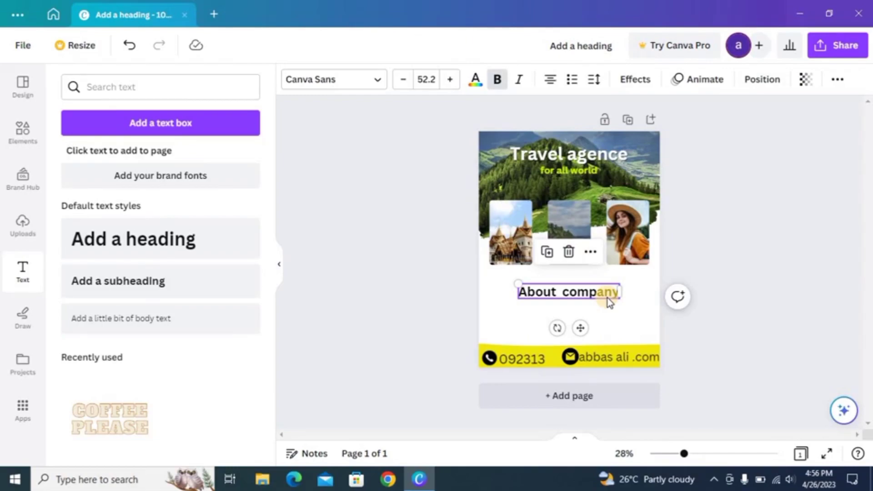
type(":")
left_click(485, 307)
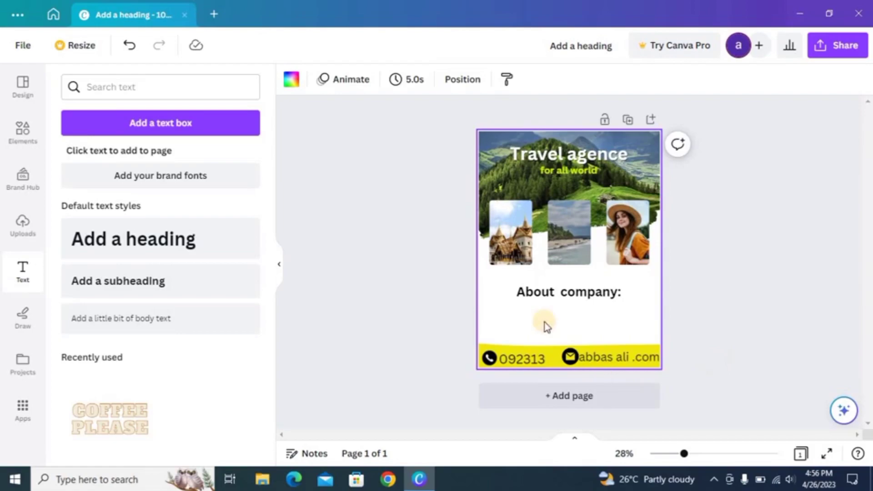
Add a body text box just below the About company heading and widen it
left_click(205, 331)
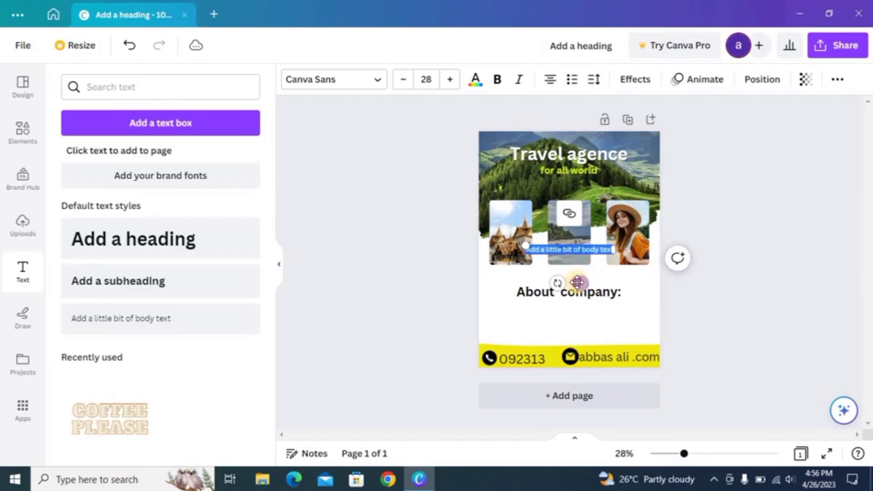
left_click_drag(580, 283, 533, 344)
left_click_drag(531, 343, 532, 342)
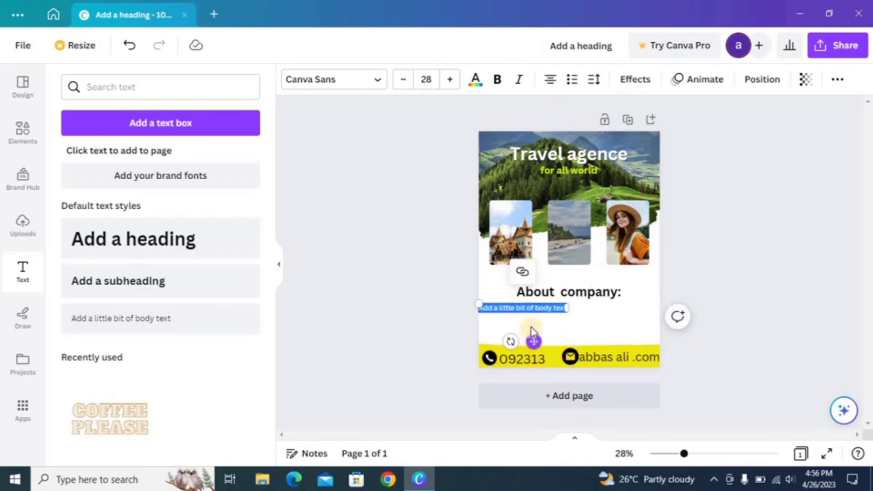
left_click_drag(571, 309, 629, 302)
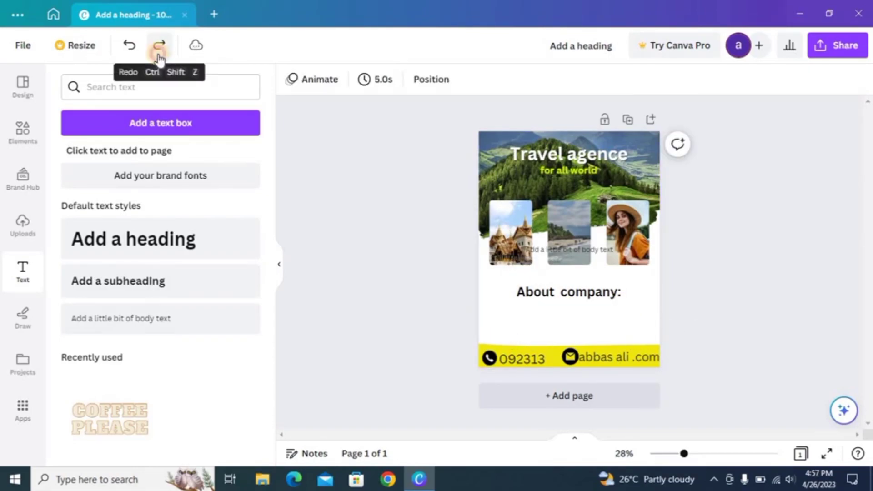
left_click(158, 53)
left_click(158, 52)
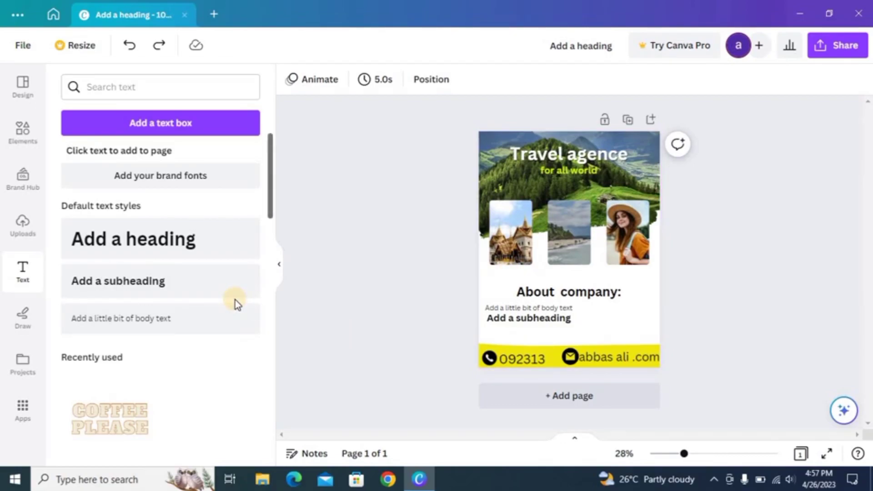
Add a second text box and position it beside the castle photo
left_click(232, 318)
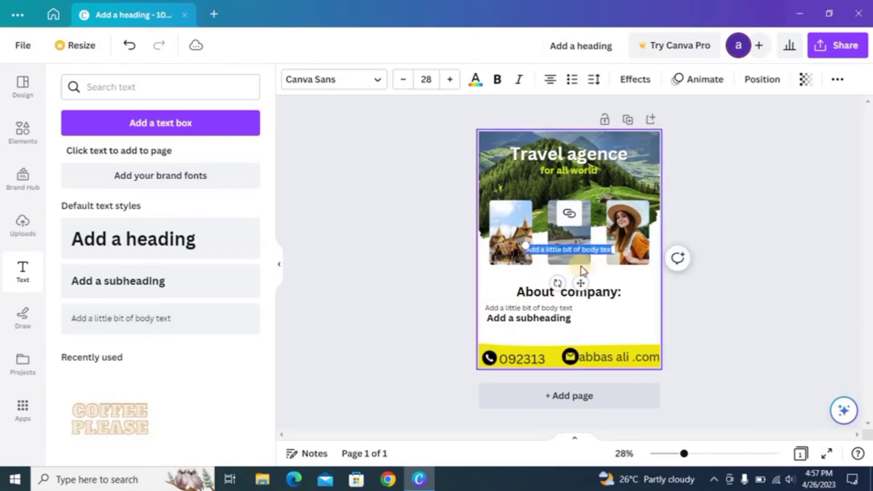
left_click_drag(612, 253, 522, 283)
left_click(495, 283)
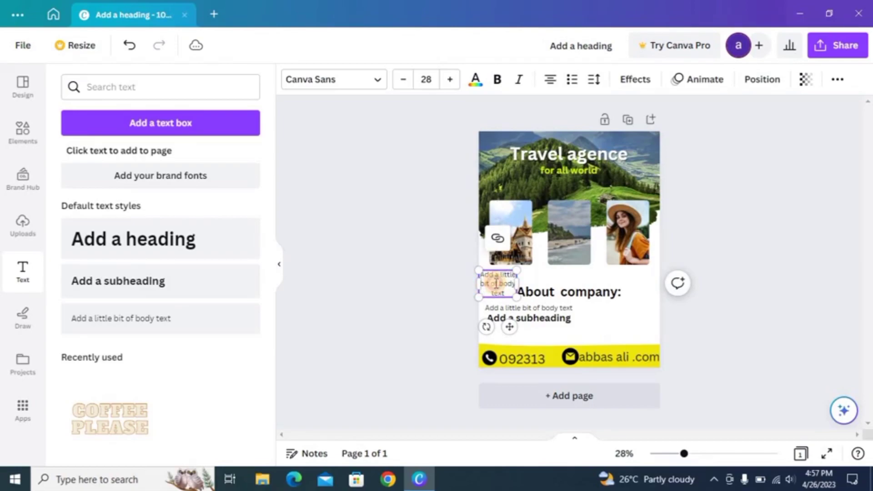
mouse_move(510, 326)
left_mouse_down()
mouse_move(513, 316)
mouse_move(521, 321)
left_mouse_up()
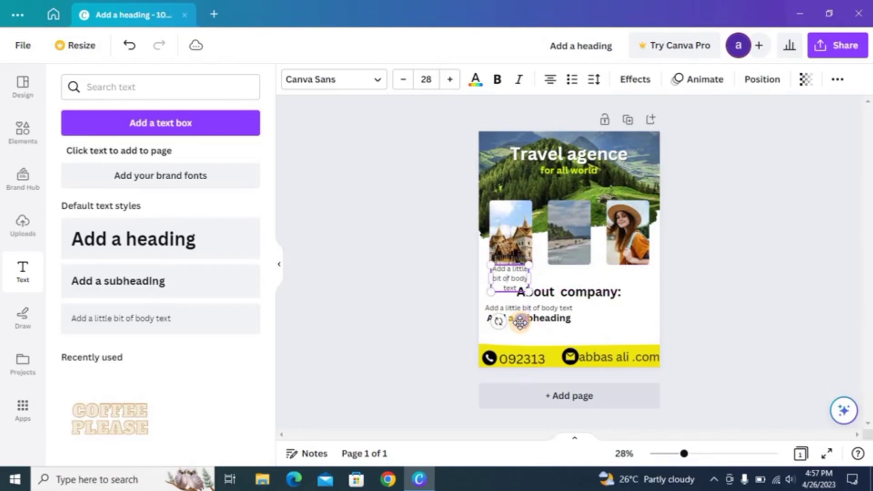
left_click(575, 281)
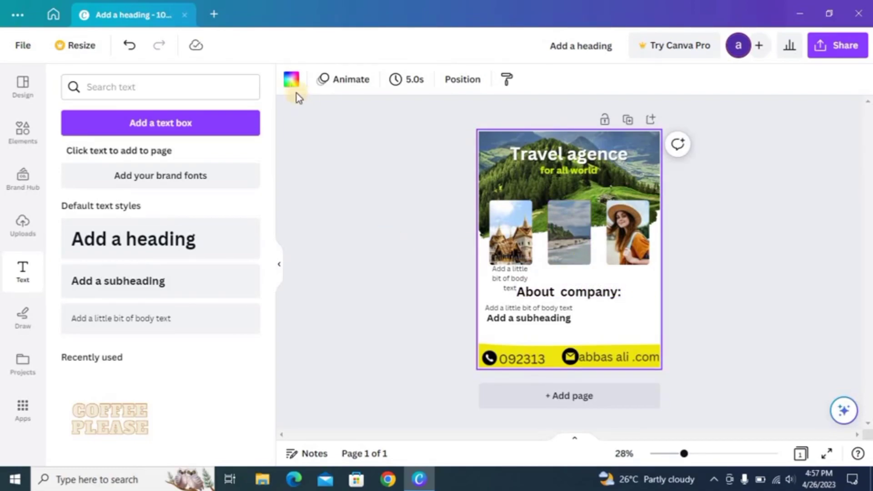
Try lime, yellow and black page backgrounds, then settle on light blue
left_click(292, 80)
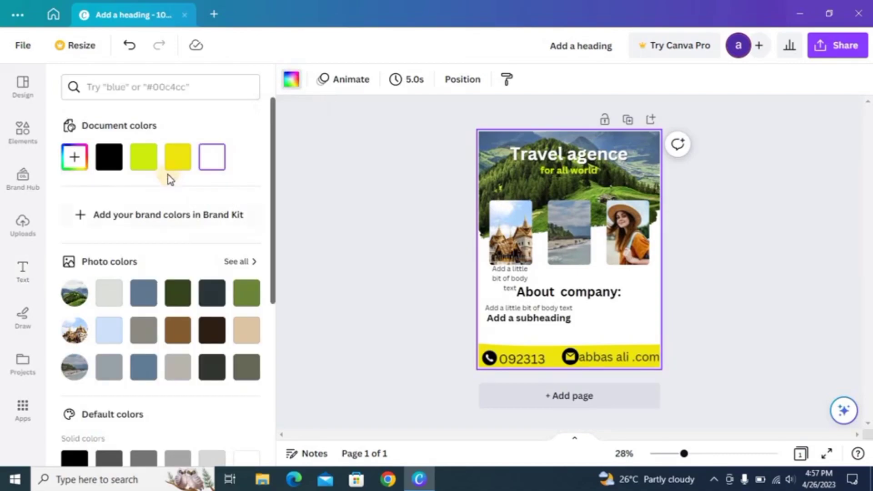
left_click(159, 162)
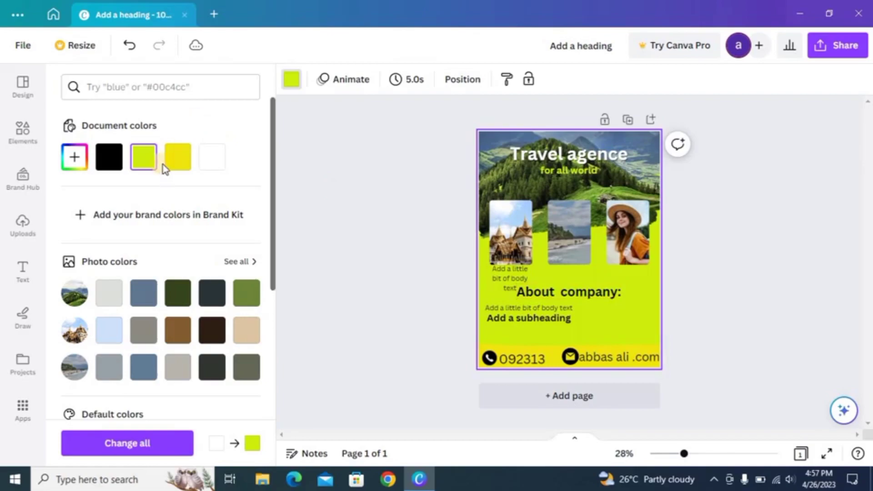
left_click(176, 170)
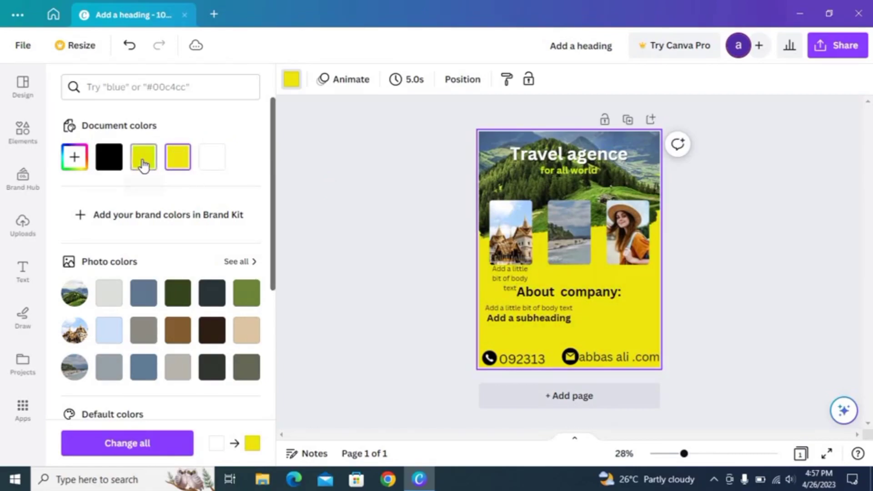
left_click(117, 159)
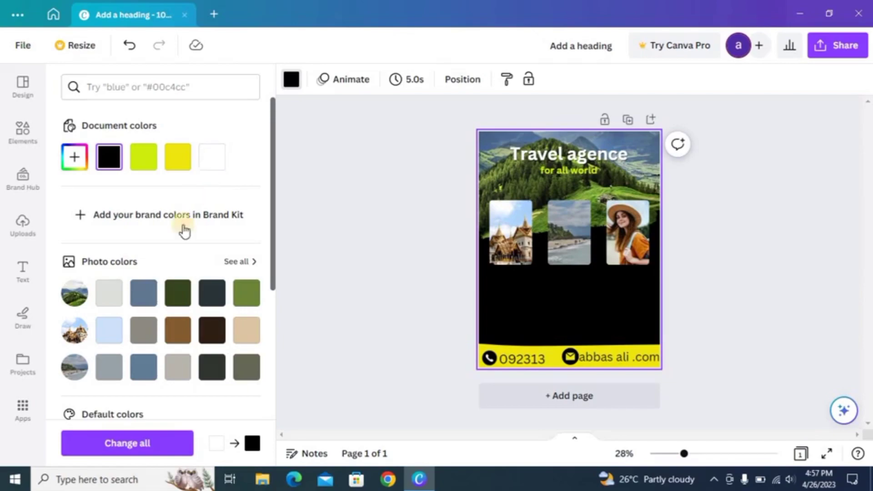
left_click(112, 334)
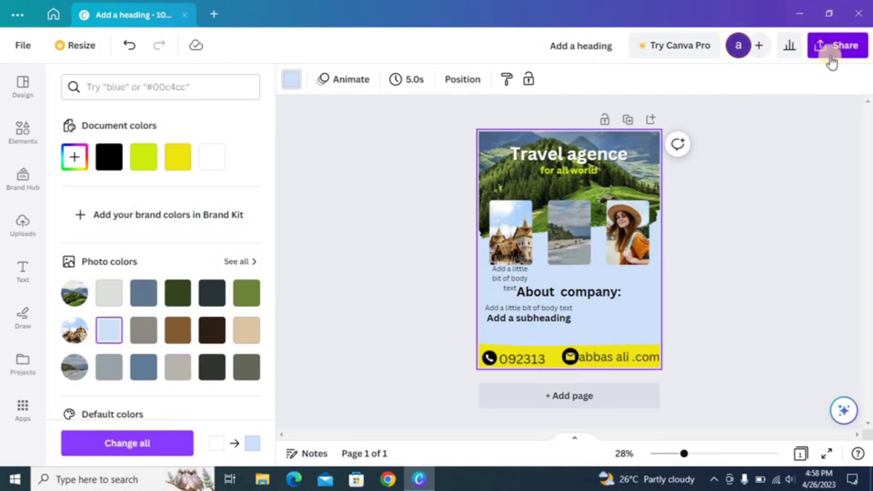
Download the poster as a PNG into the Downloads folder and close Canva
left_click(832, 54)
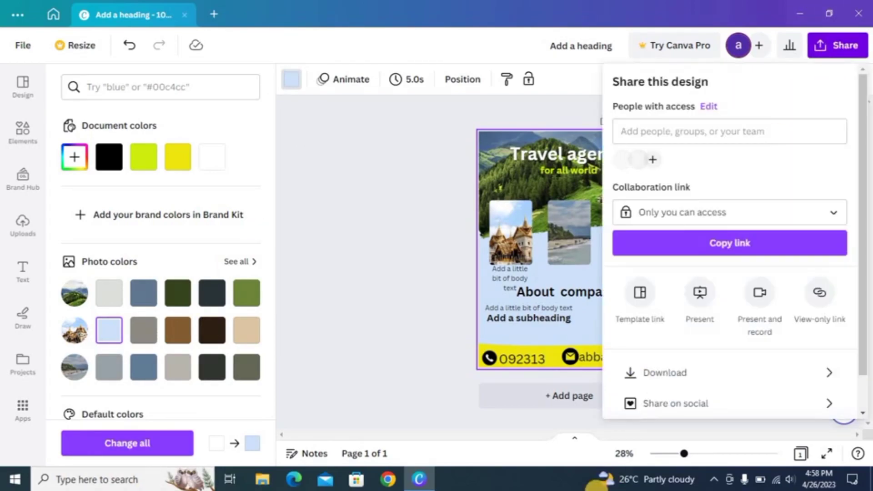
left_click(668, 374)
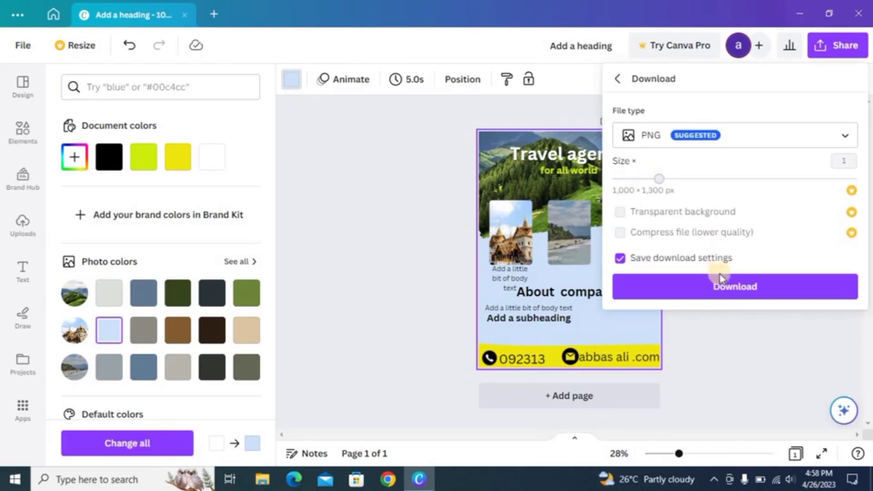
left_click(719, 284)
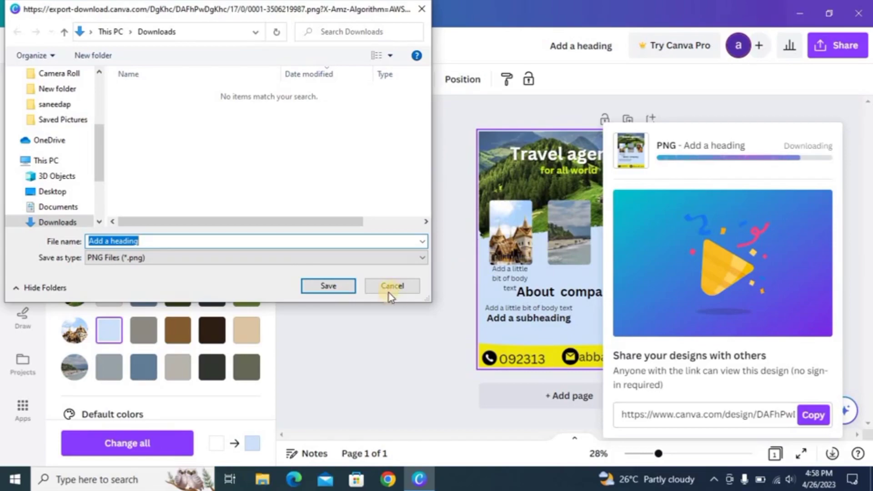
left_click(334, 290)
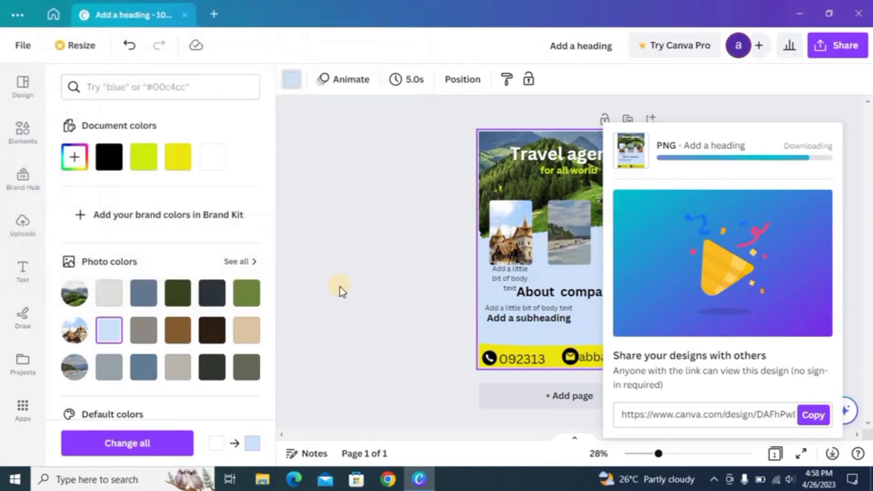
left_click(859, 13)
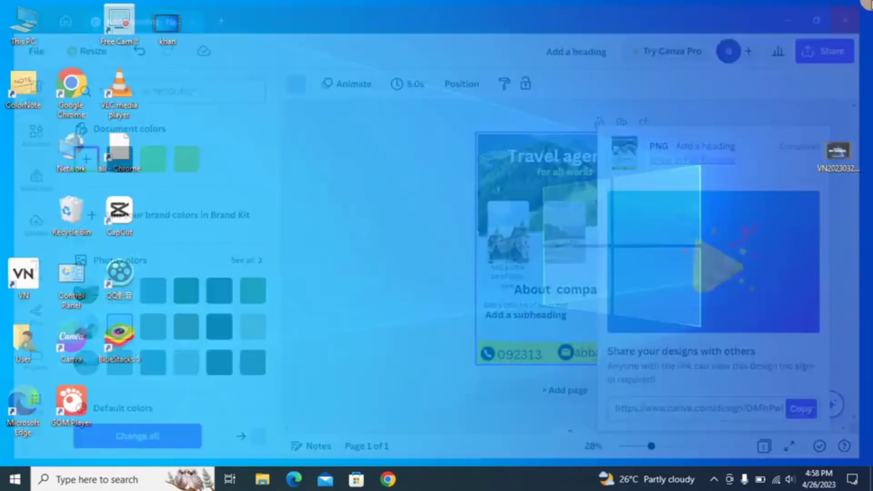